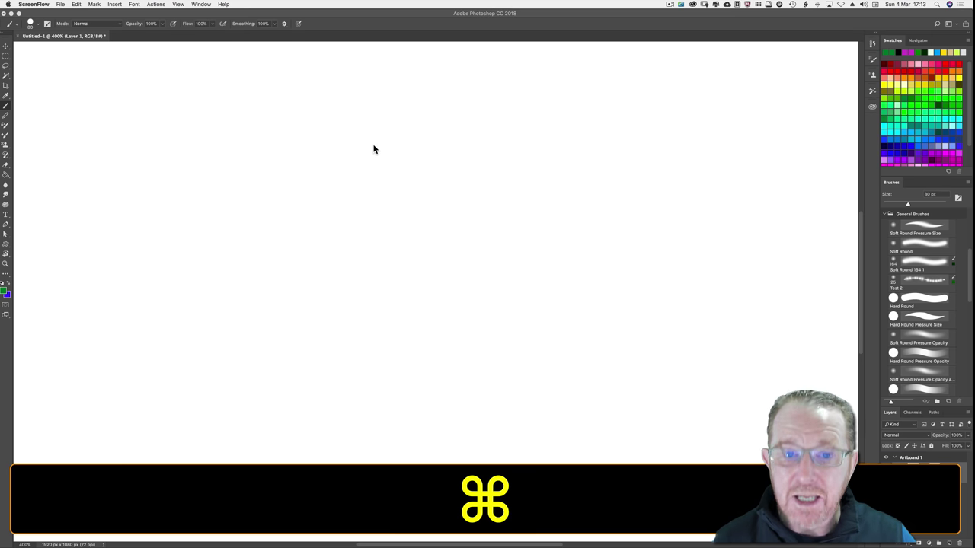
Step: Open Photoshop's Preferences on the General page with Cmd+K
key("super+k")
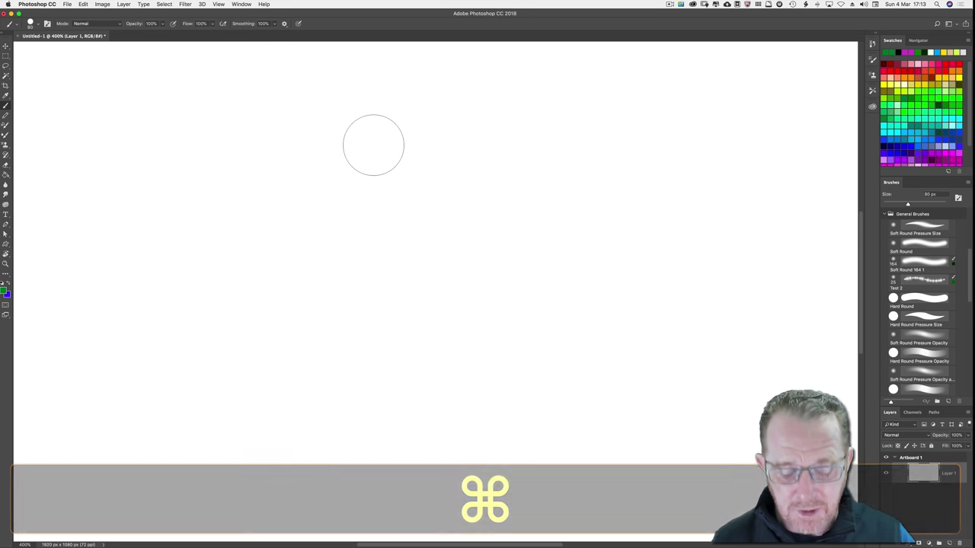
key("super+k")
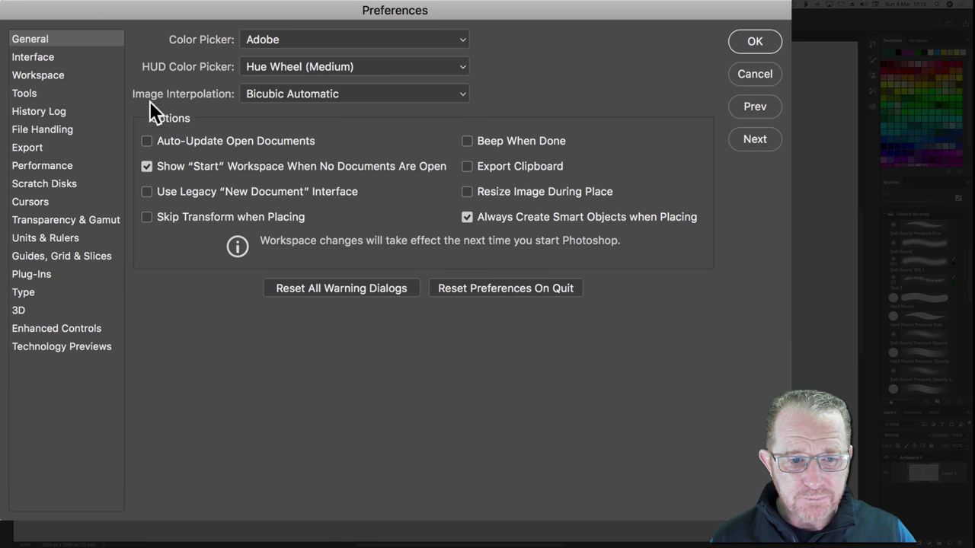
Step: Review the Cursors and brush leash preferences, then close Preferences with OK
left_click(22, 201)
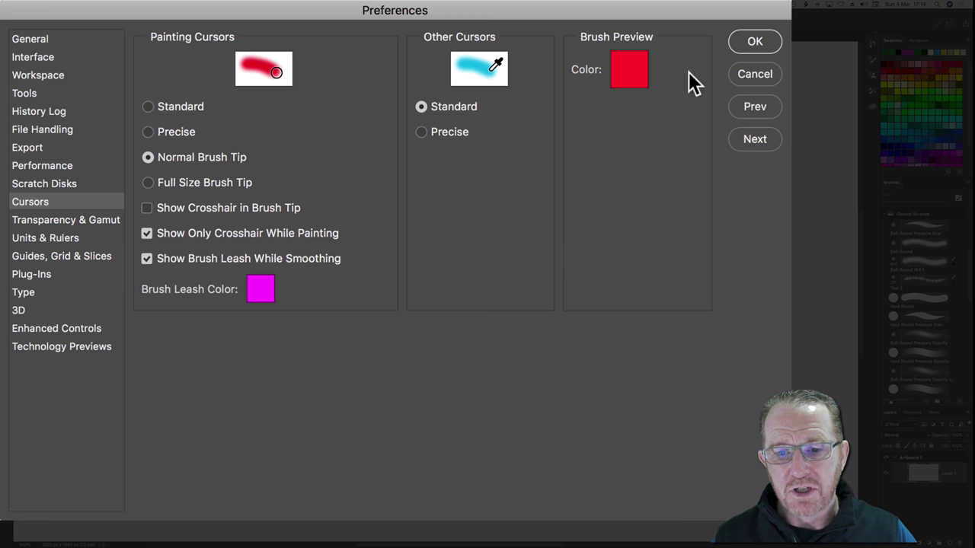
left_click(739, 41)
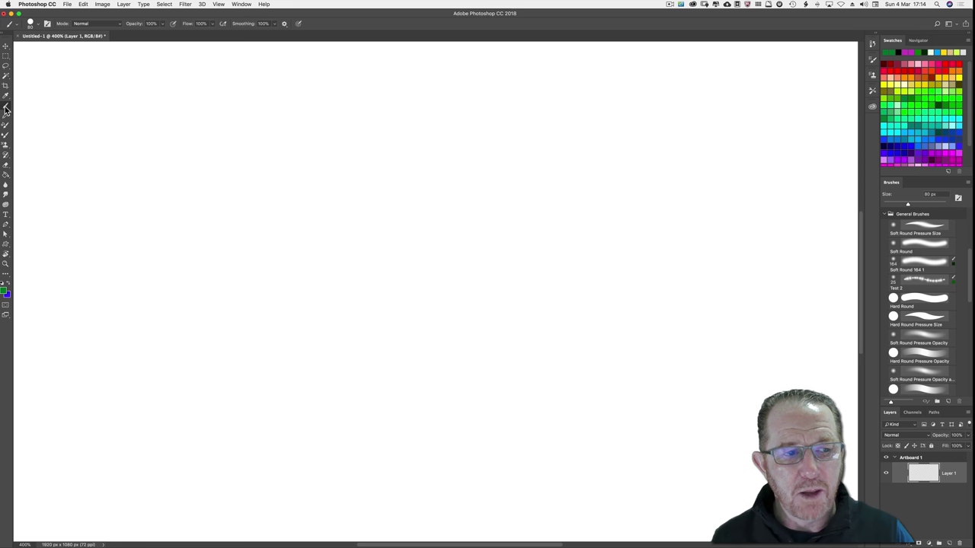
Step: Start a new tool preset from the 80 px hard round brush, choosing a brush preset instead
left_click(18, 25)
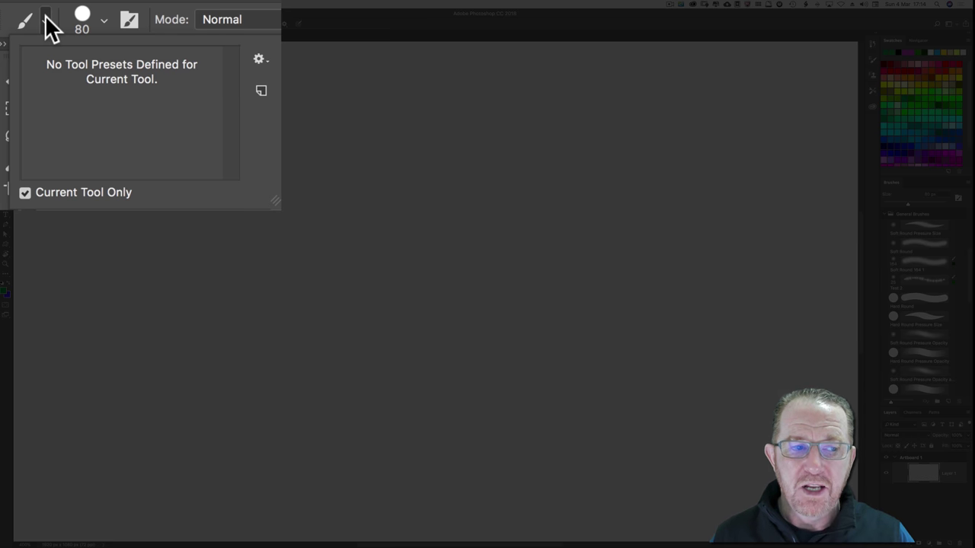
left_click(259, 59)
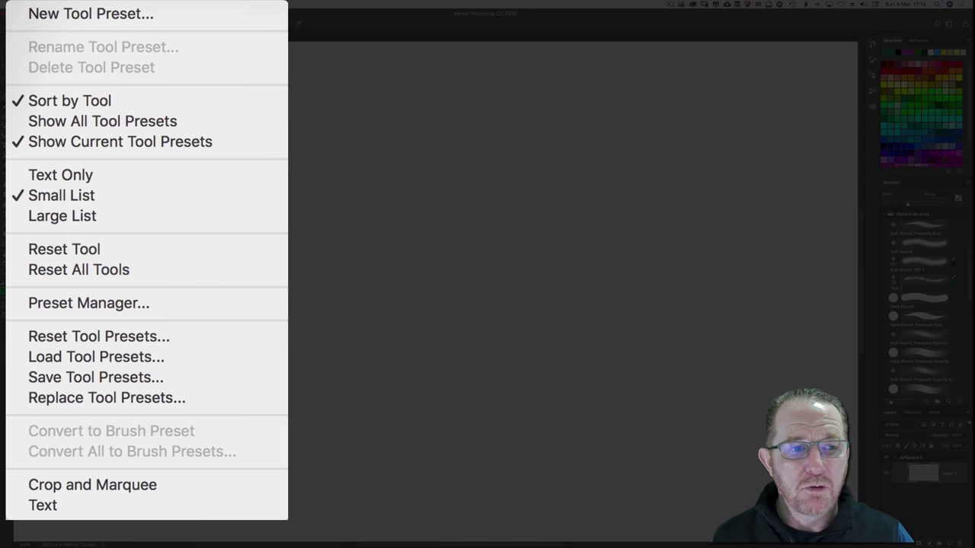
left_click(50, 14)
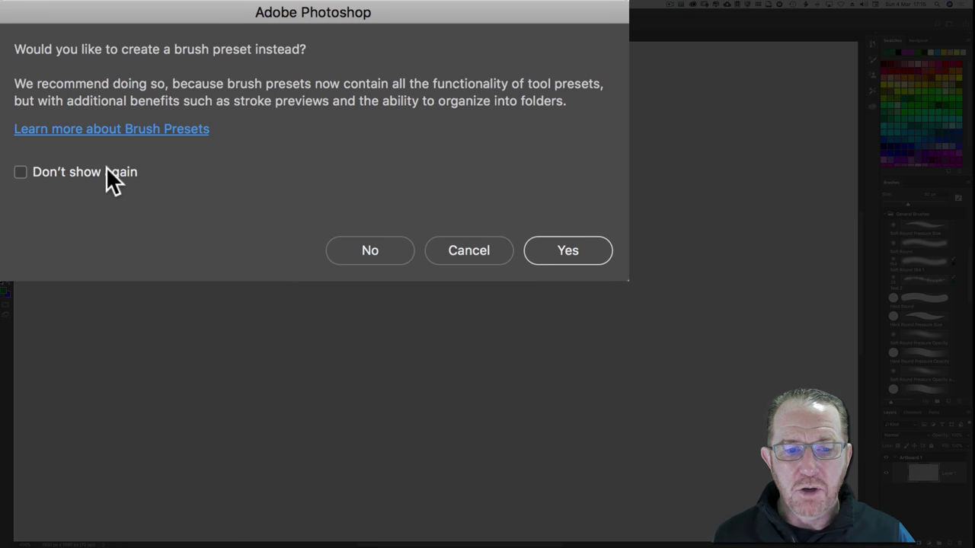
left_click(549, 250)
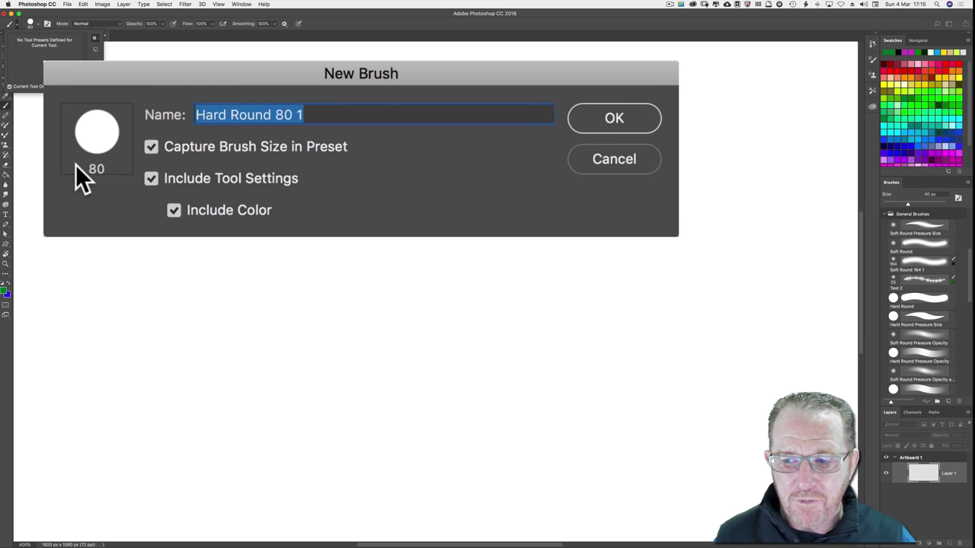
left_click(892, 268)
left_click(893, 284)
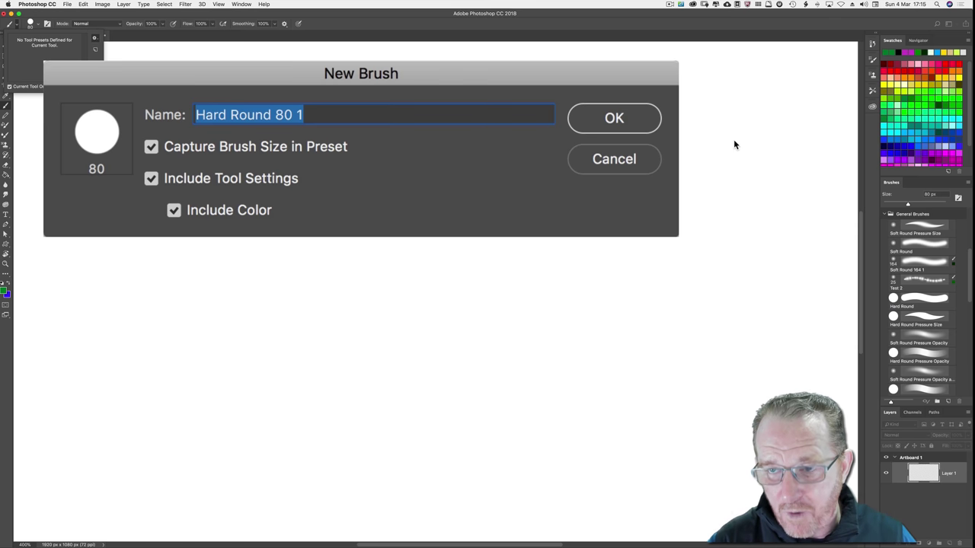
Step: Open the Brush Settings panel with F5 and locate Window > Brush Settings
key("F5")
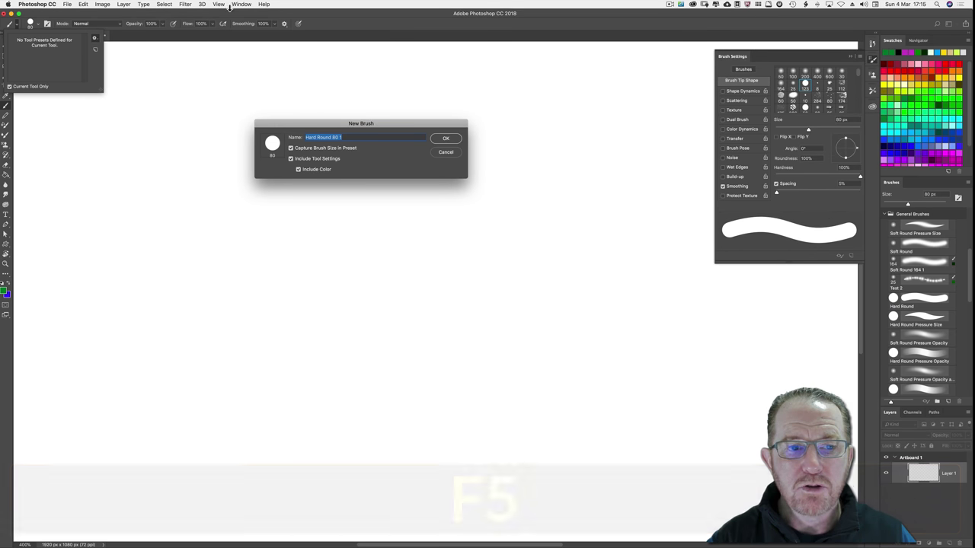
left_click(242, 4)
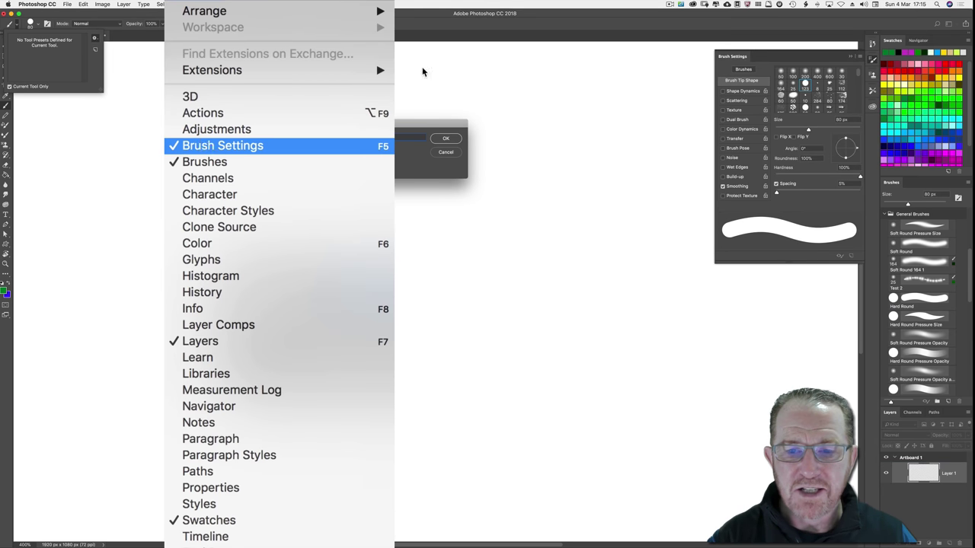
left_click(511, 62)
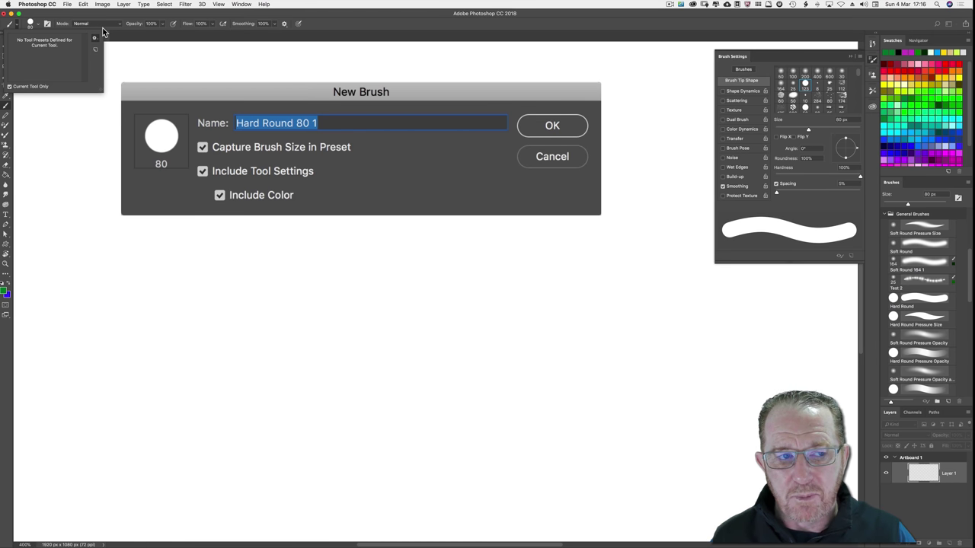
Step: Review the New Brush options for Hard Round 80 1: size, tool settings and colour
left_click(60, 34)
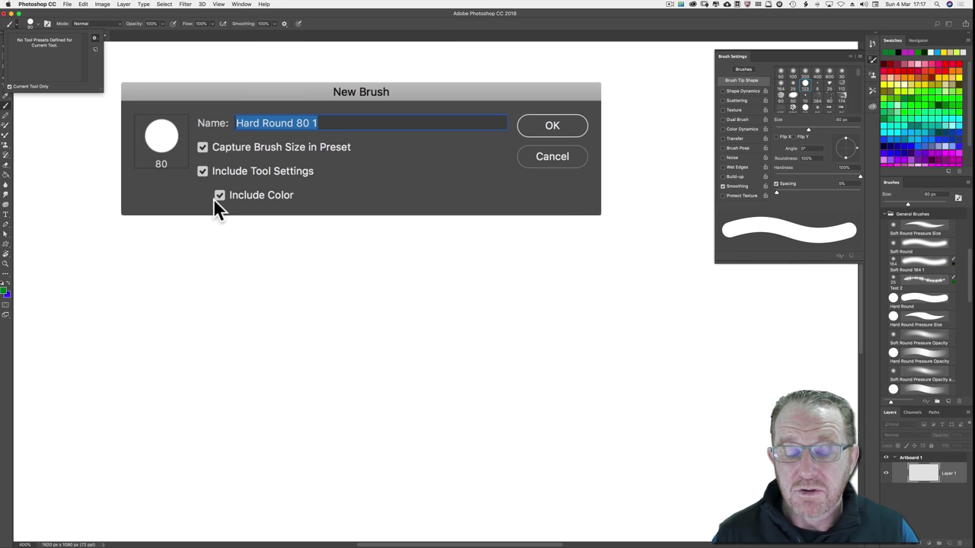
Step: Cancel the new brush preset, then open the brush preset picker from the options bar and canvas right-click
left_click(550, 153)
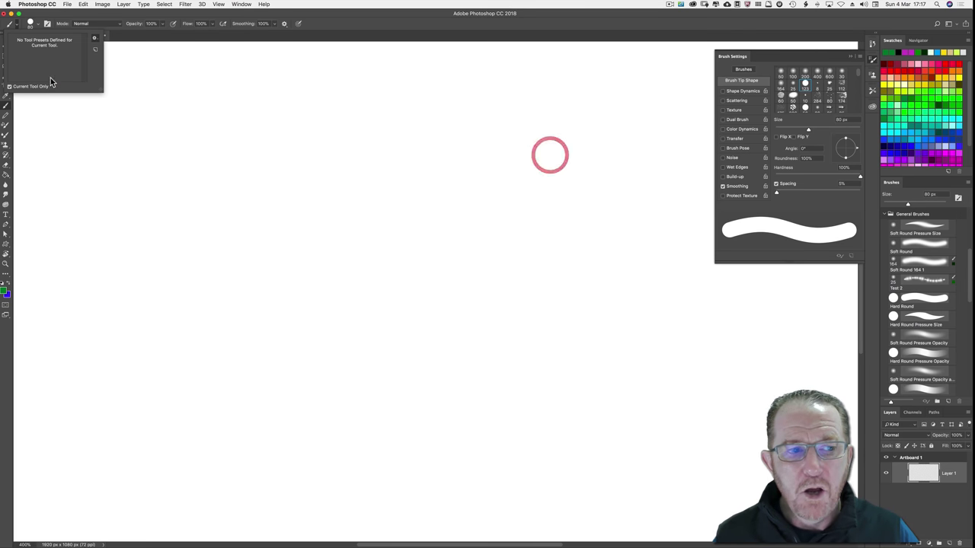
left_click(15, 26)
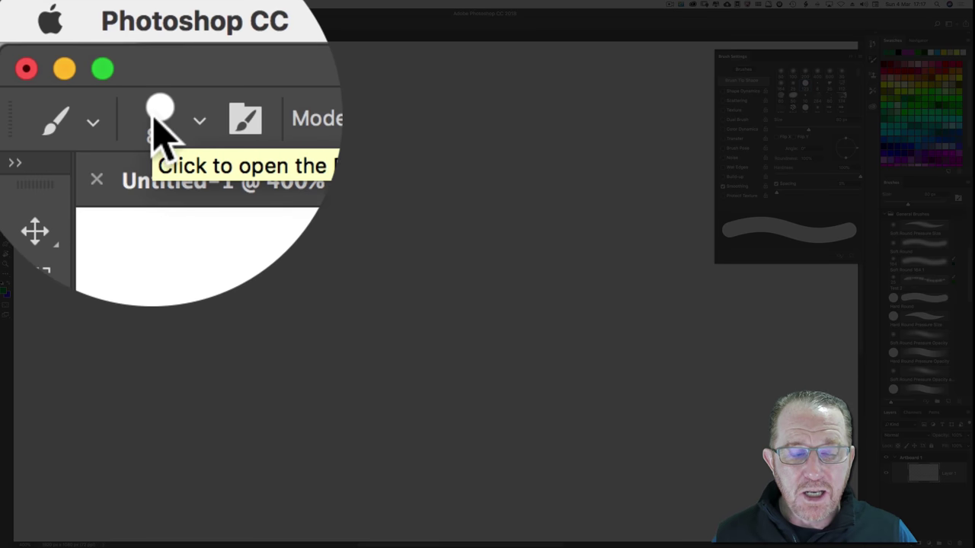
left_click(29, 24)
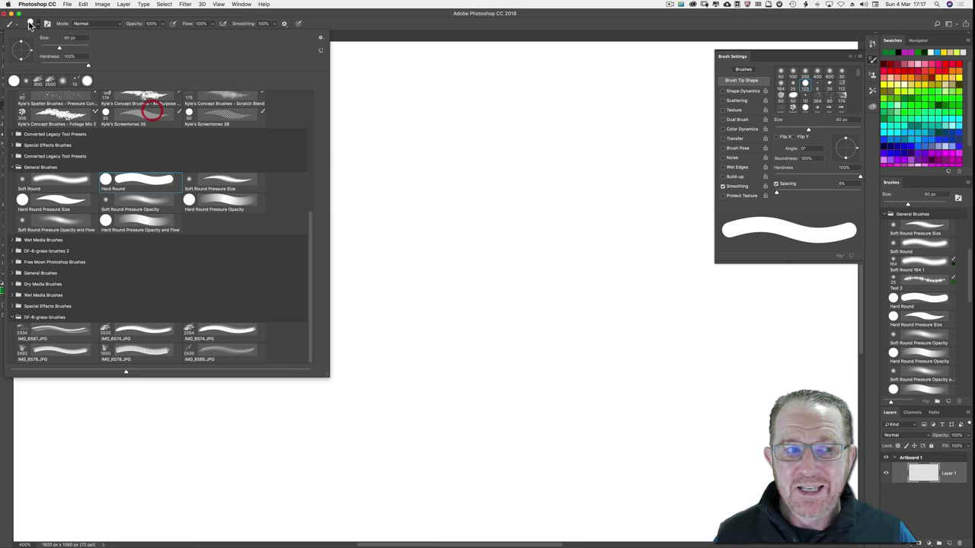
left_click(465, 151)
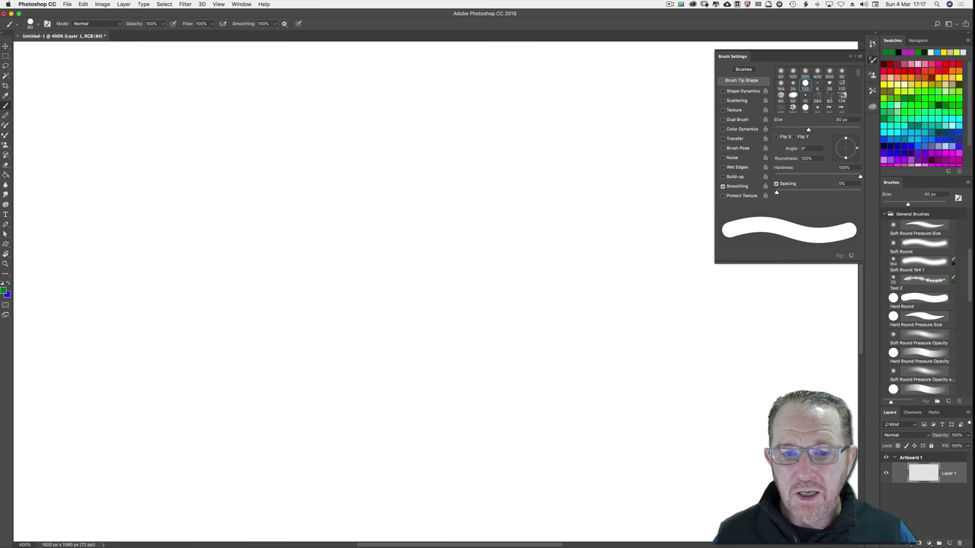
right_click(464, 152)
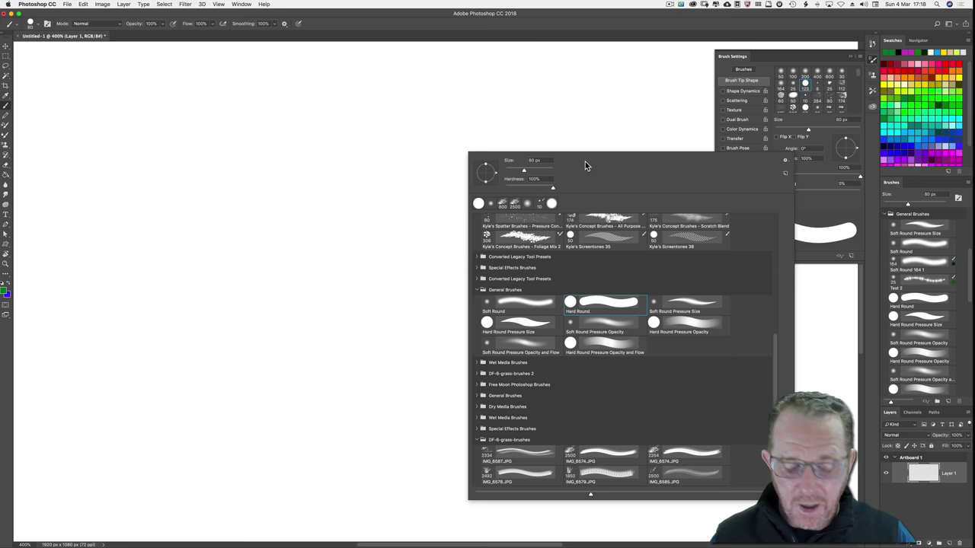
key("Escape")
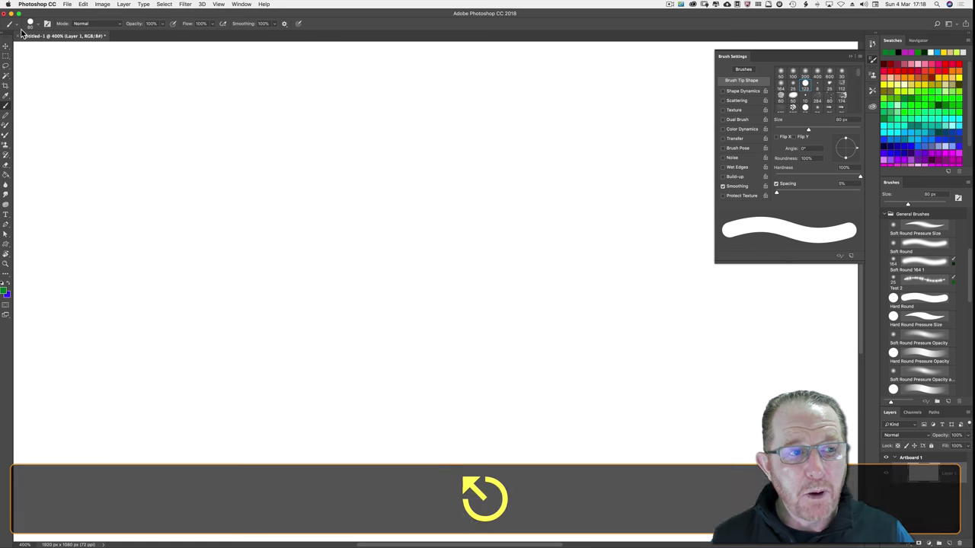
left_click(32, 27)
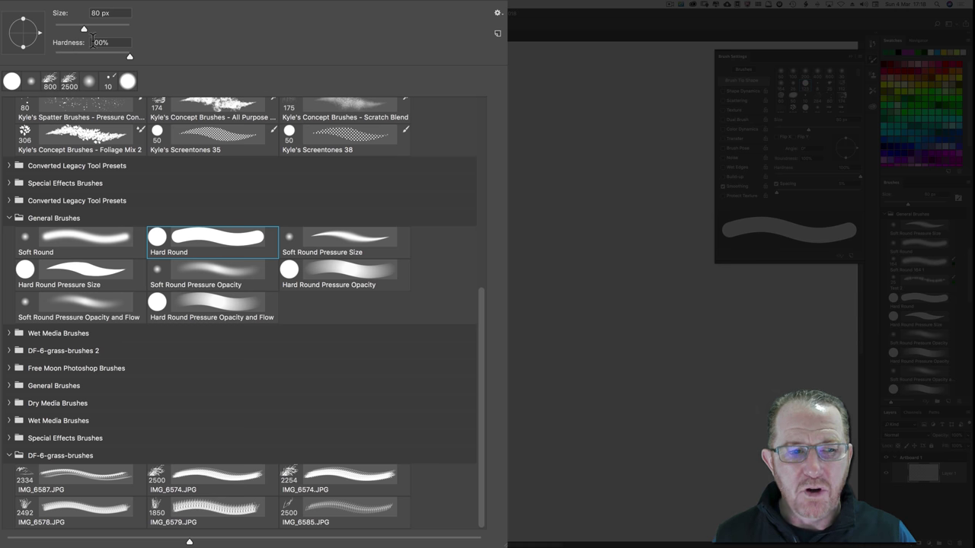
Step: Start and cancel a new brush preset twice, via the gear menu and the new-preset icon
left_click(499, 15)
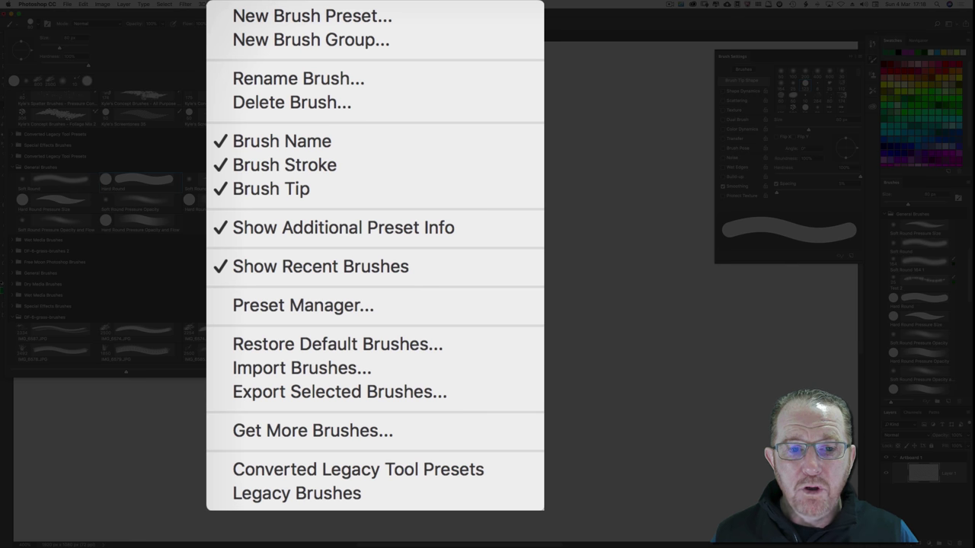
left_click(232, 15)
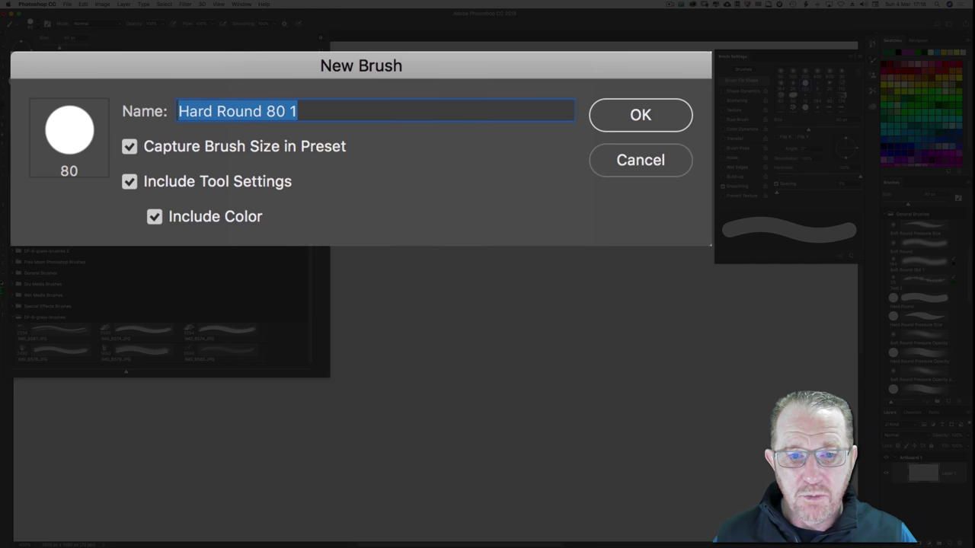
left_click(631, 174)
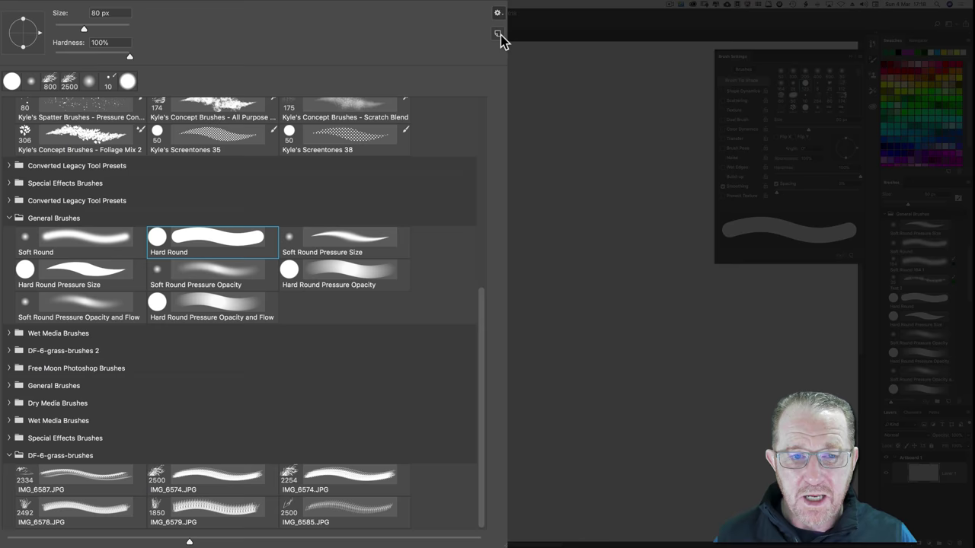
left_click(498, 34)
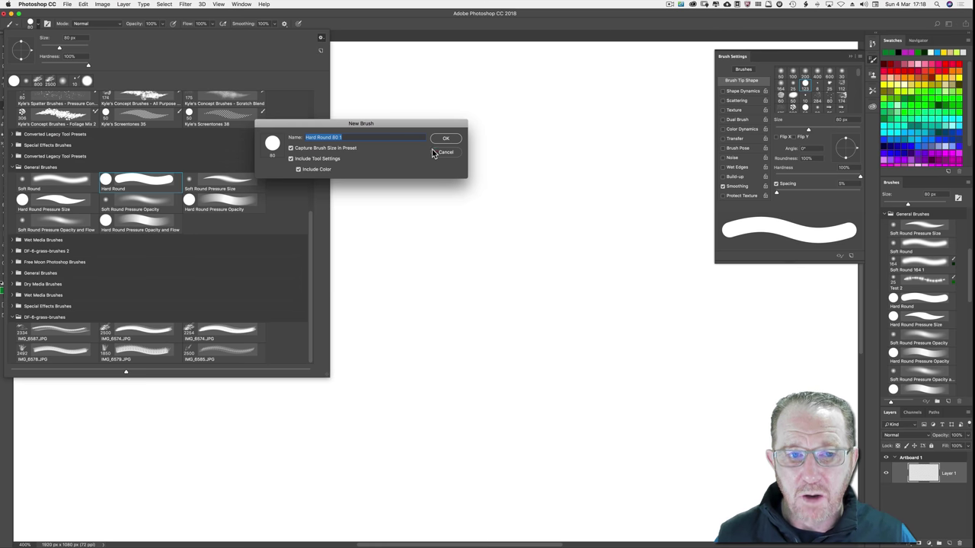
left_click(439, 152)
left_click(320, 38)
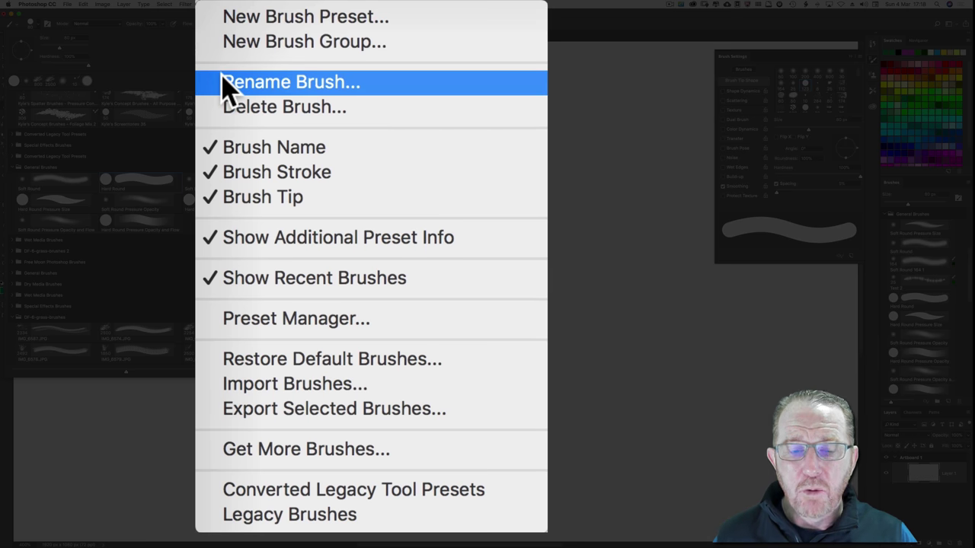
Step: Toggle Brush Name and Brush Stroke display off and back on in the brush picker
left_click(210, 149)
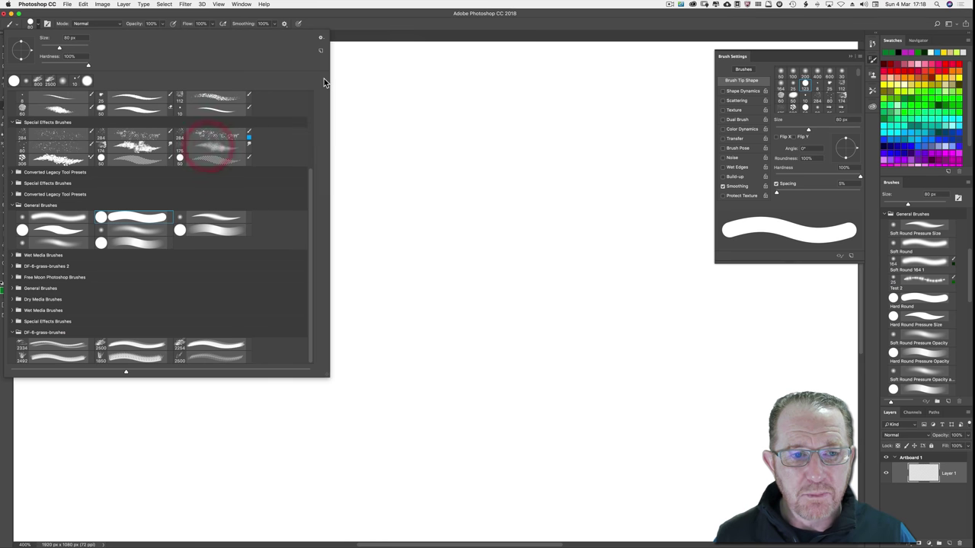
left_click(322, 38)
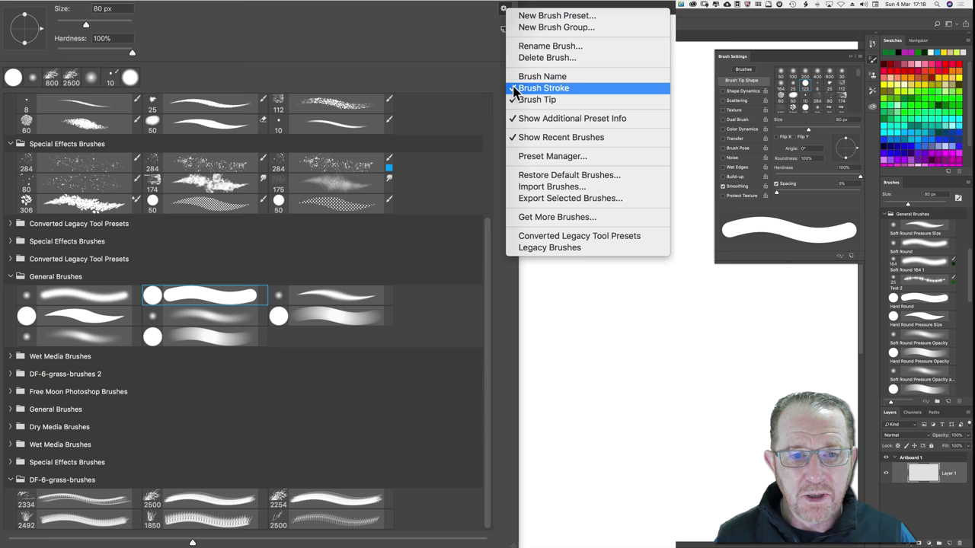
left_click(327, 86)
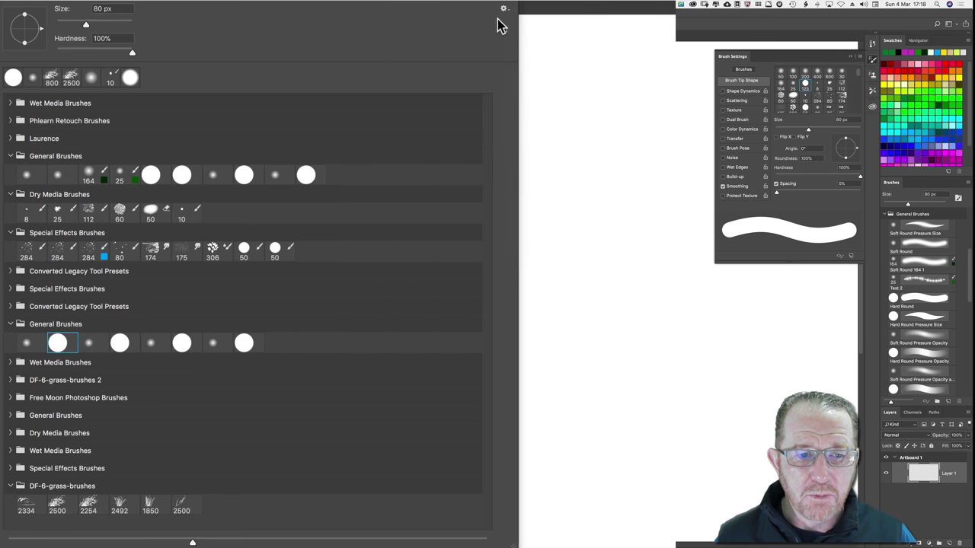
left_click(504, 9)
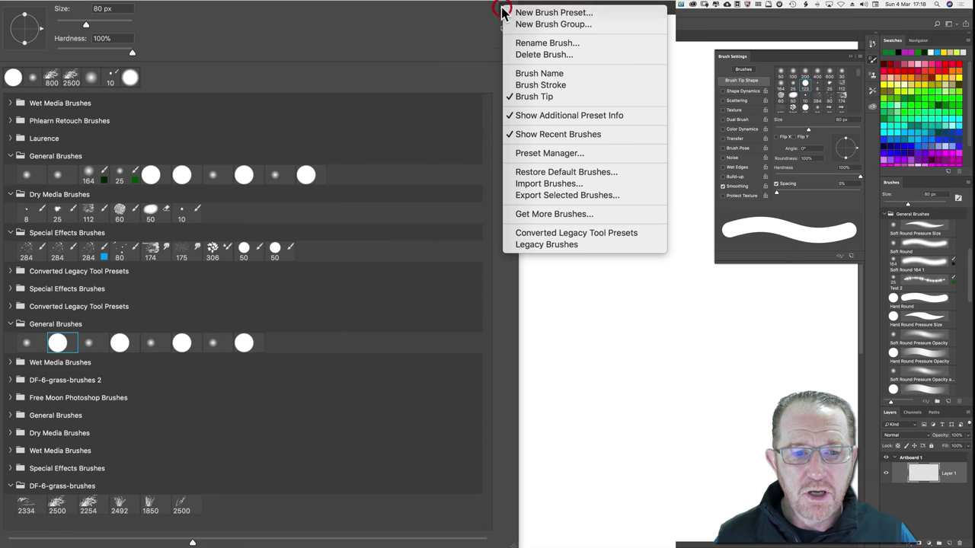
left_click(512, 75)
left_click(504, 10)
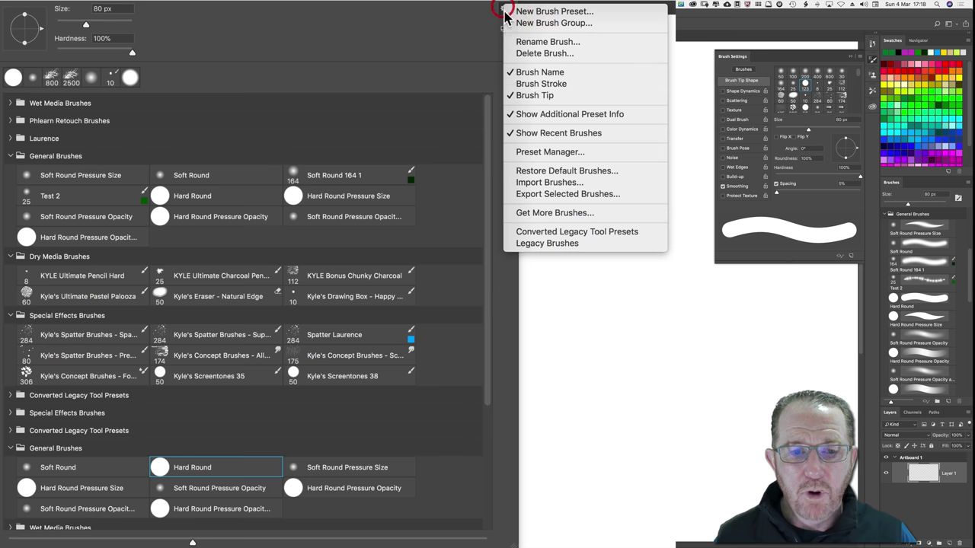
left_click(507, 83)
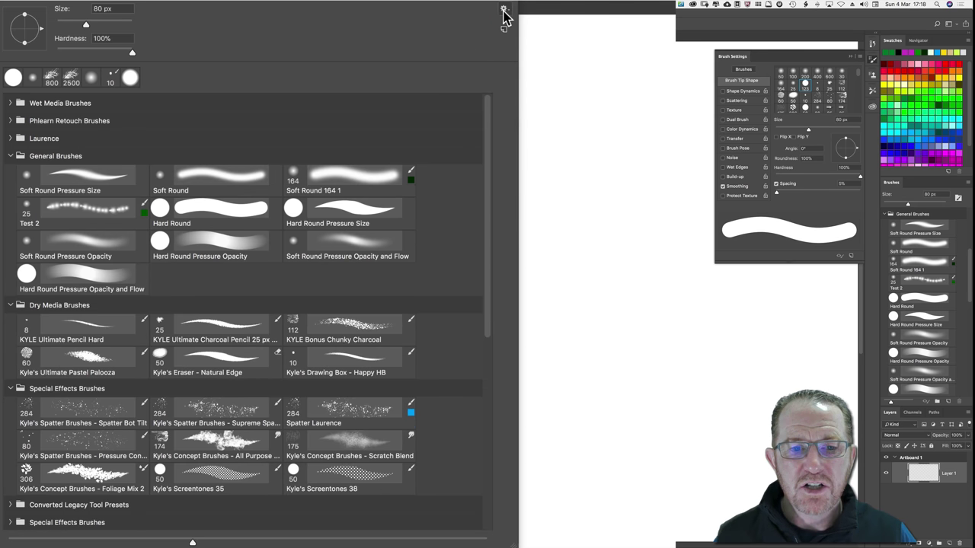
left_click(503, 9)
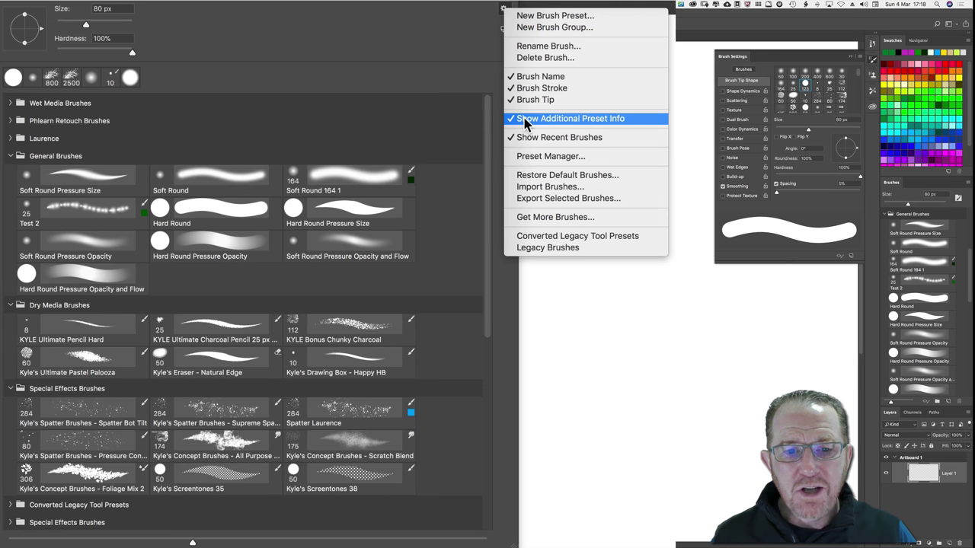
left_click(415, 173)
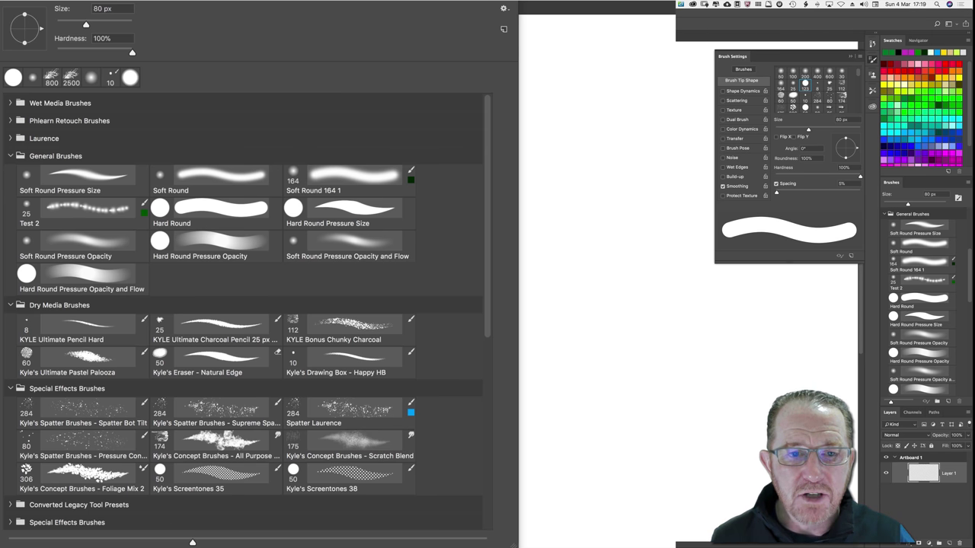
Step: Toggle Show Additional Preset Info and Show Recent Brushes off and back on
left_click(504, 9)
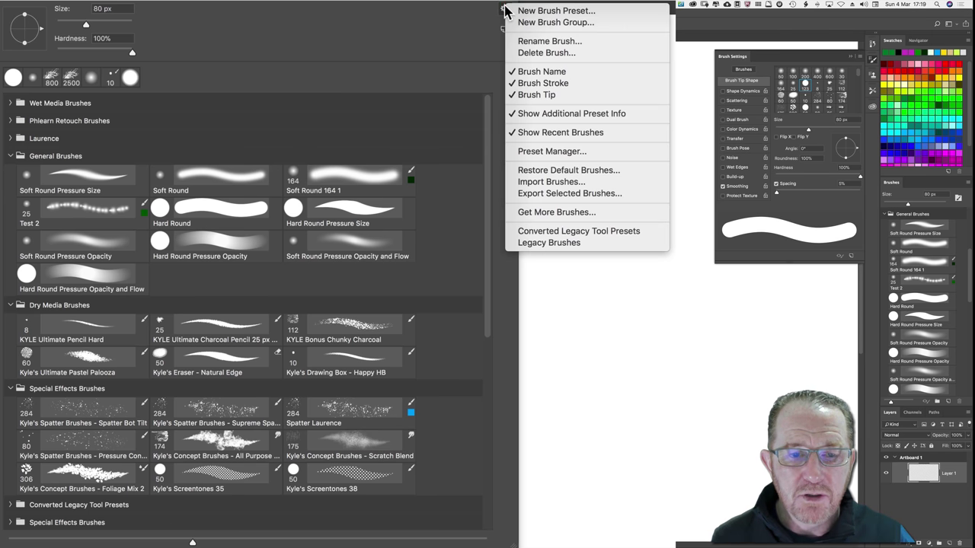
left_click(515, 118)
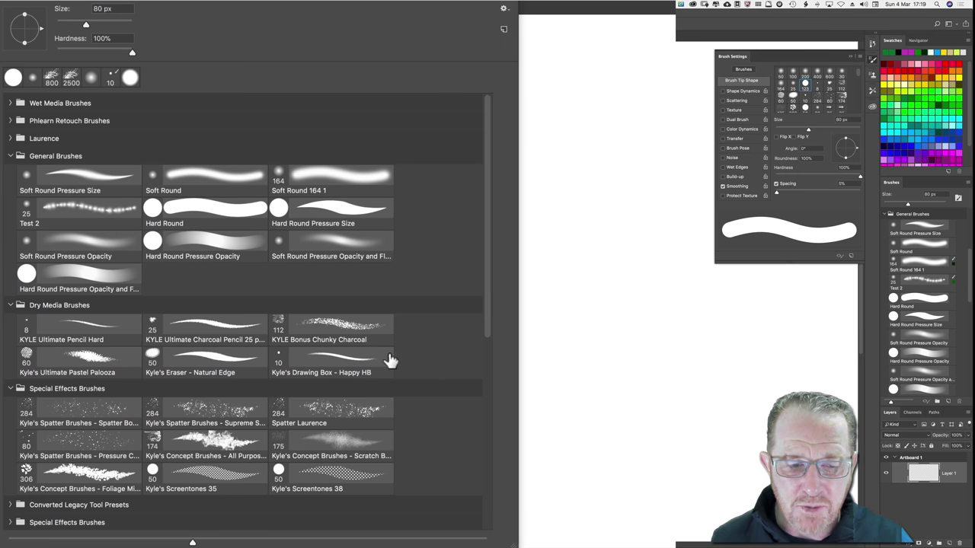
left_click(503, 9)
left_click(522, 111)
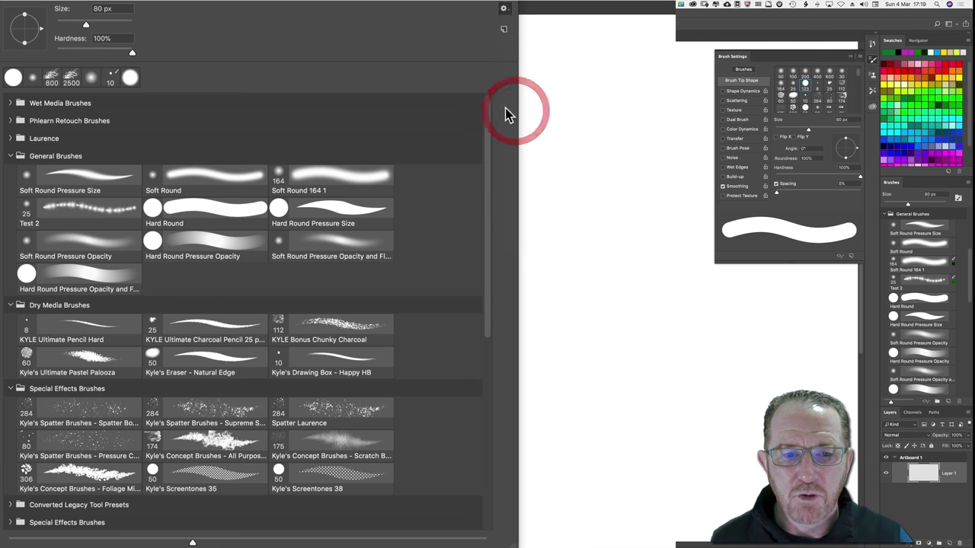
left_click(503, 9)
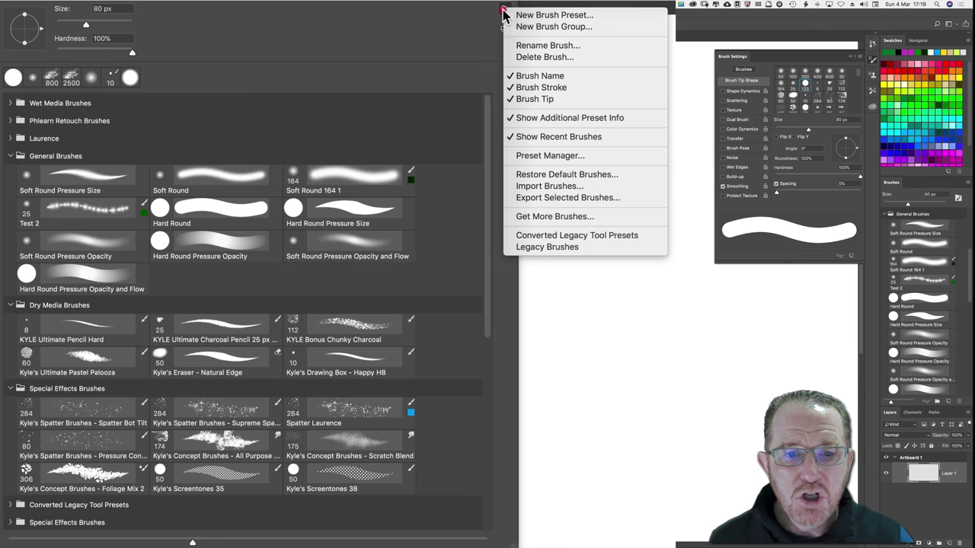
left_click(510, 137)
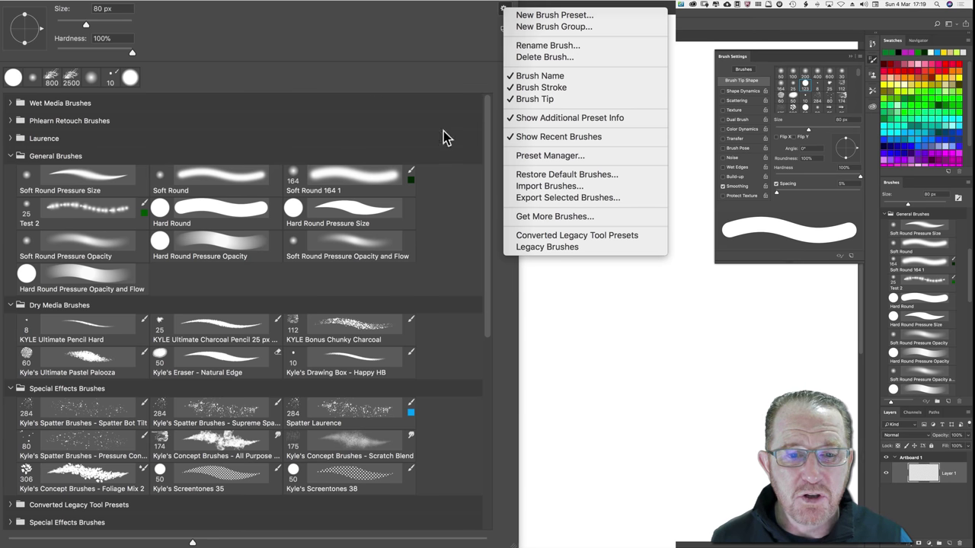
left_click(511, 138)
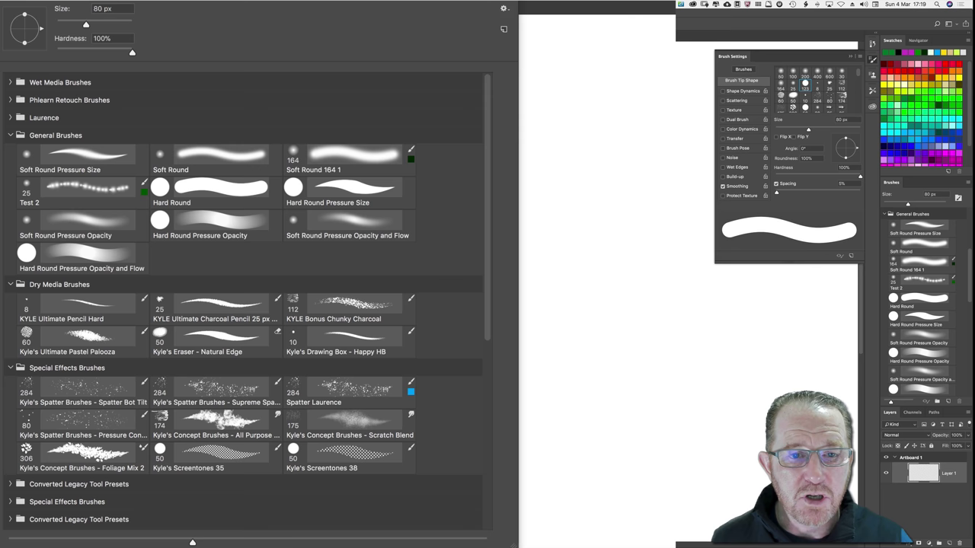
left_click(503, 9)
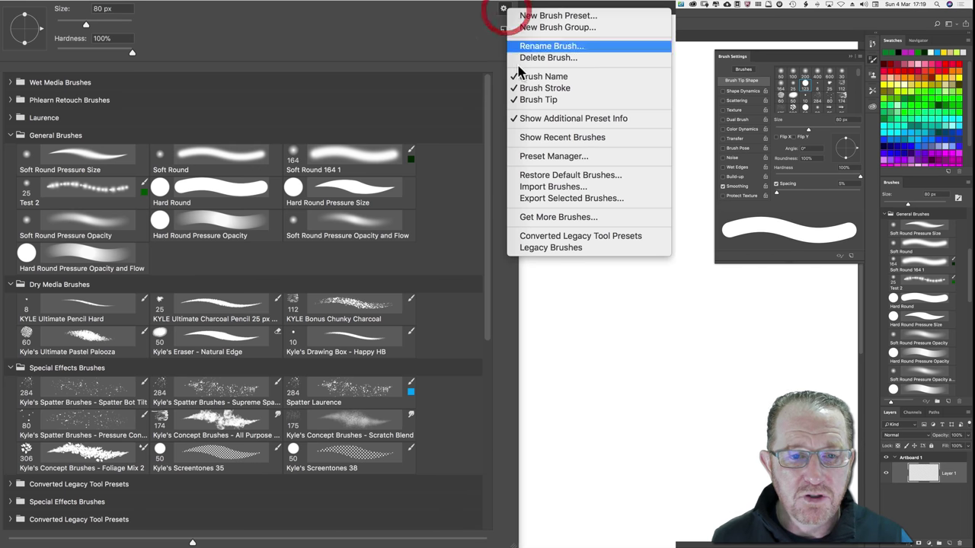
left_click(518, 139)
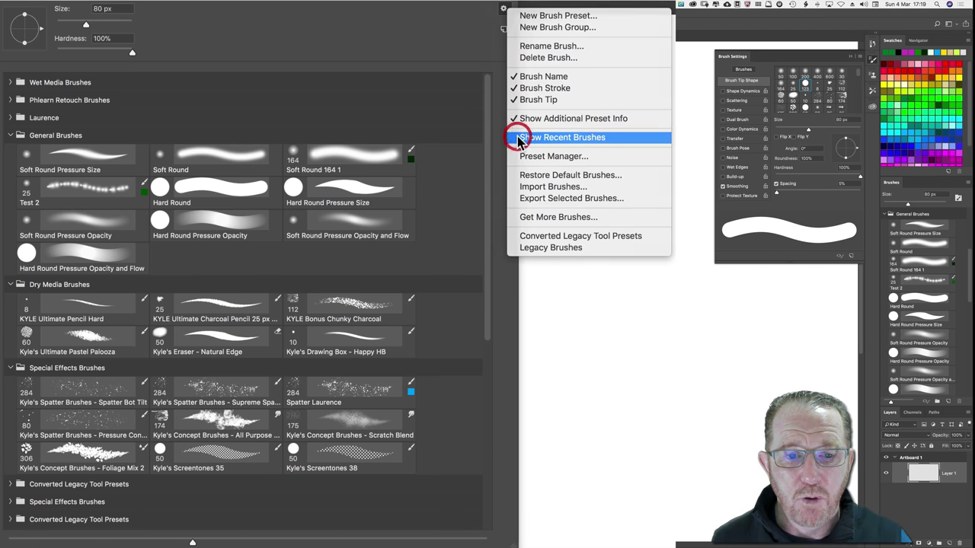
Step: Open the brush Preset Manager from the gear menu, review the brush groups, then click Done
left_click(503, 9)
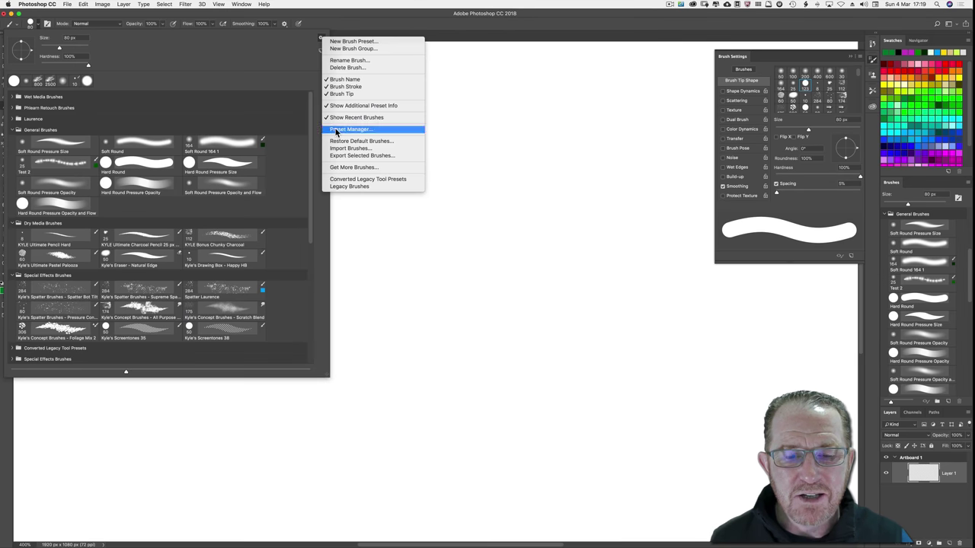
left_click(550, 155)
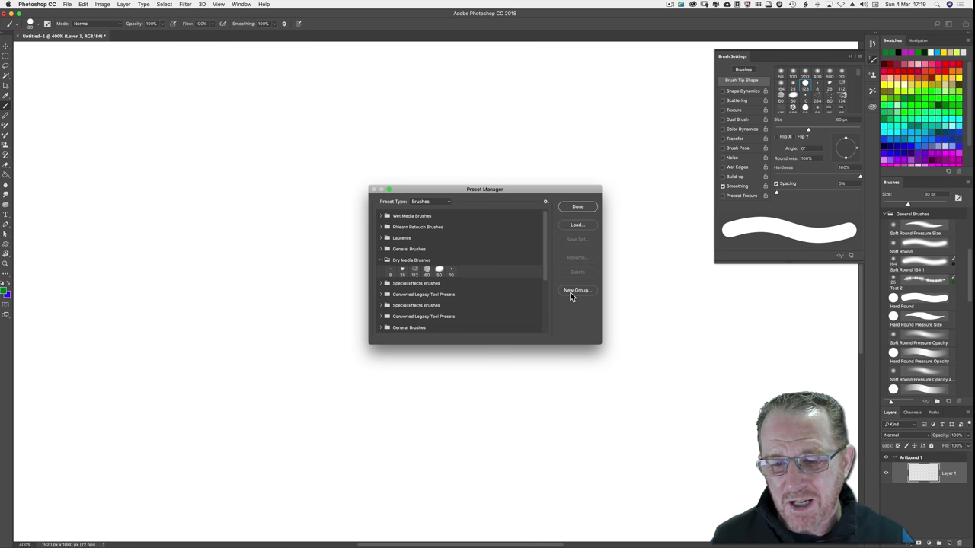
left_click(566, 207)
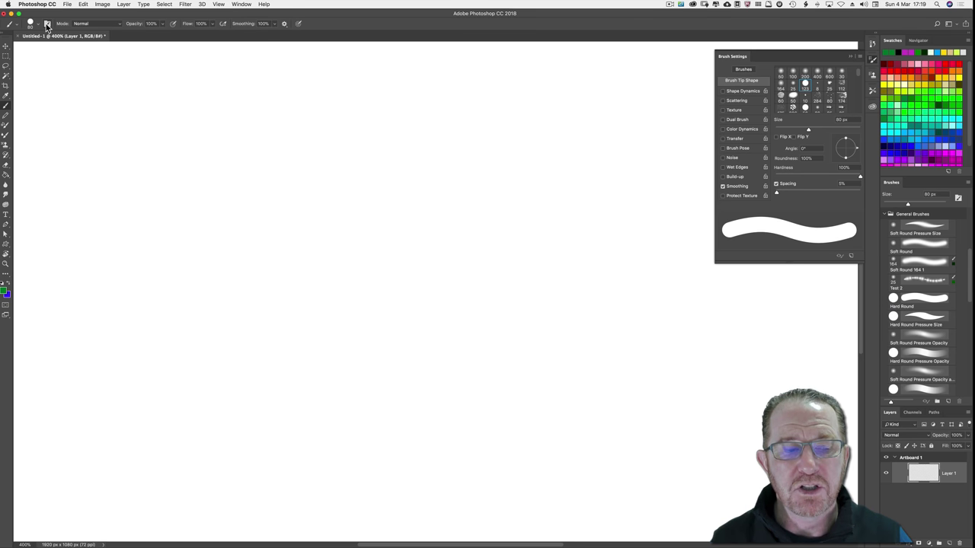
Step: Show the brush picker's gear menu with Restore Default, Import and Export Brushes options
left_click(42, 25)
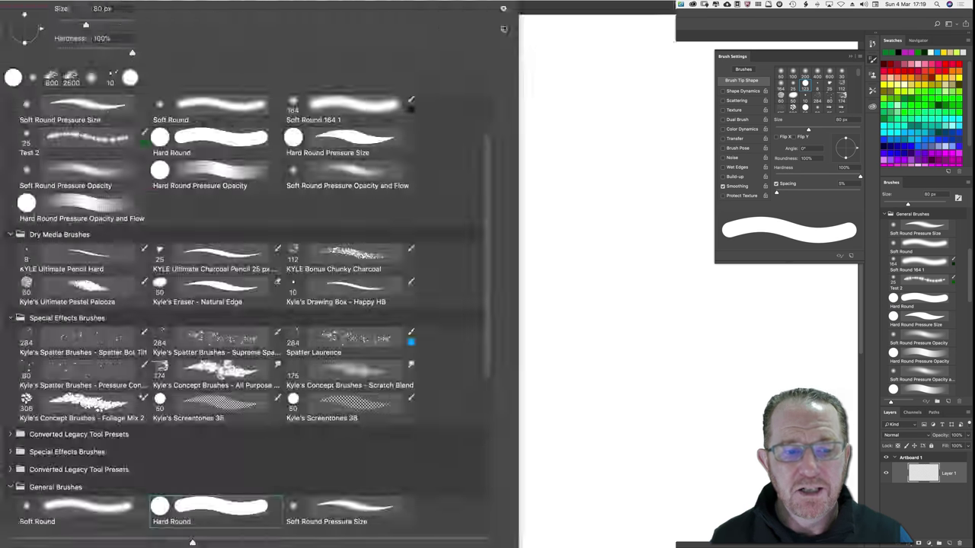
left_click(503, 8)
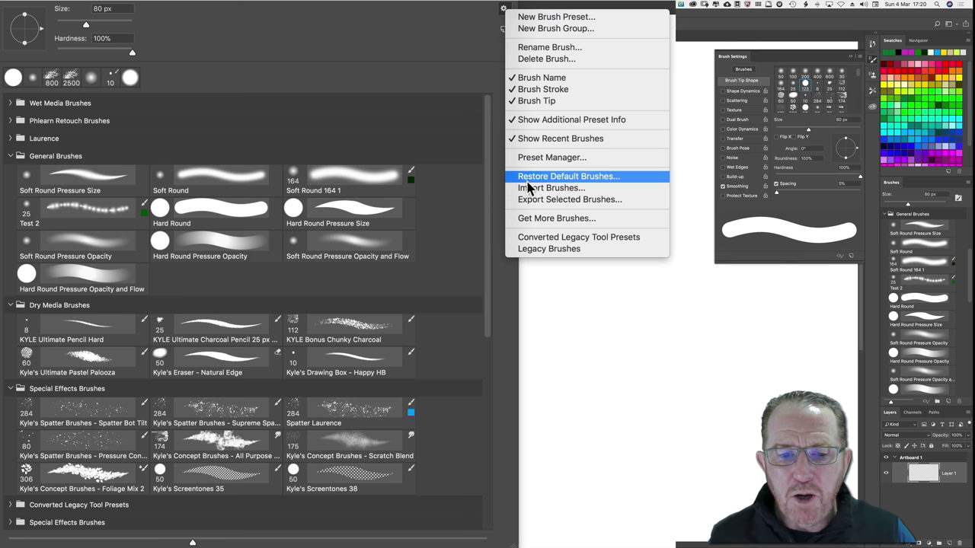
Step: Load DF-6-grass-brushes.abr from the Downloads folder through Import Brushes
left_click(530, 188)
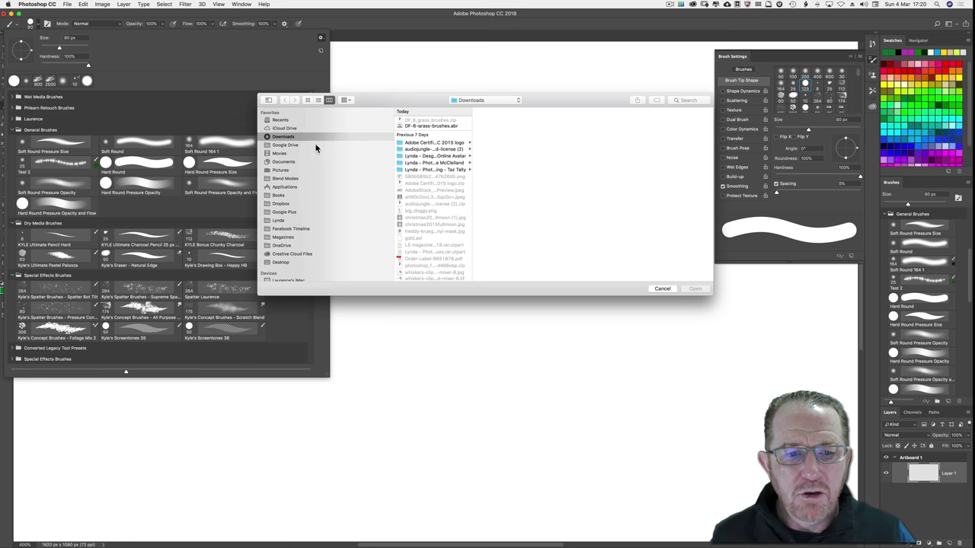
left_click(432, 126)
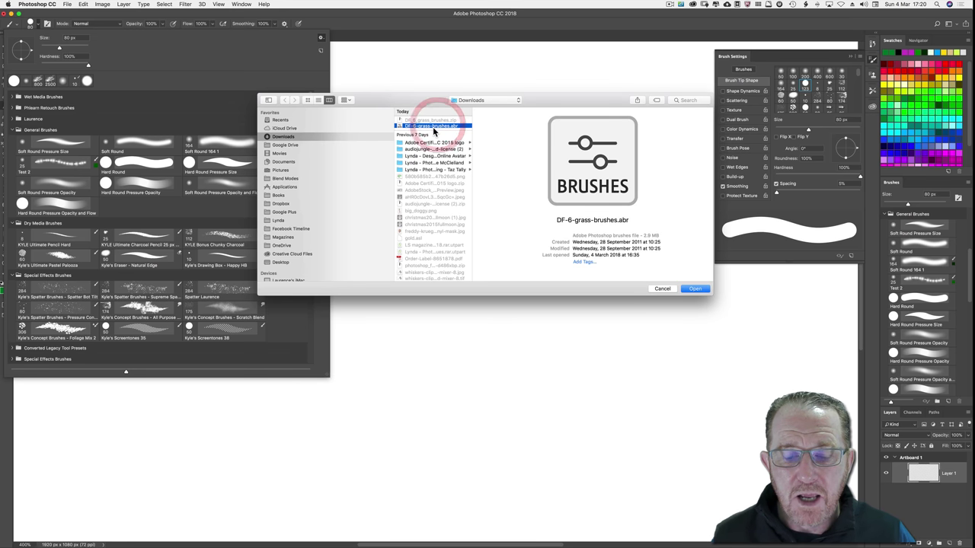
double_click(429, 127)
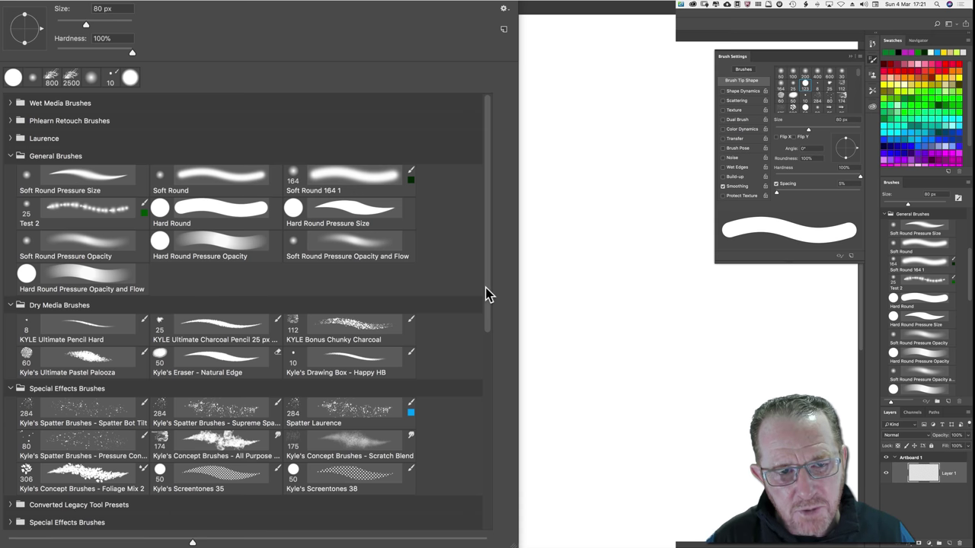
Step: Bring up the Export Selected Brushes save dialog, cancel it, and reopen the picker's options menu
scroll(488, 294, "down", 1)
left_click(504, 8)
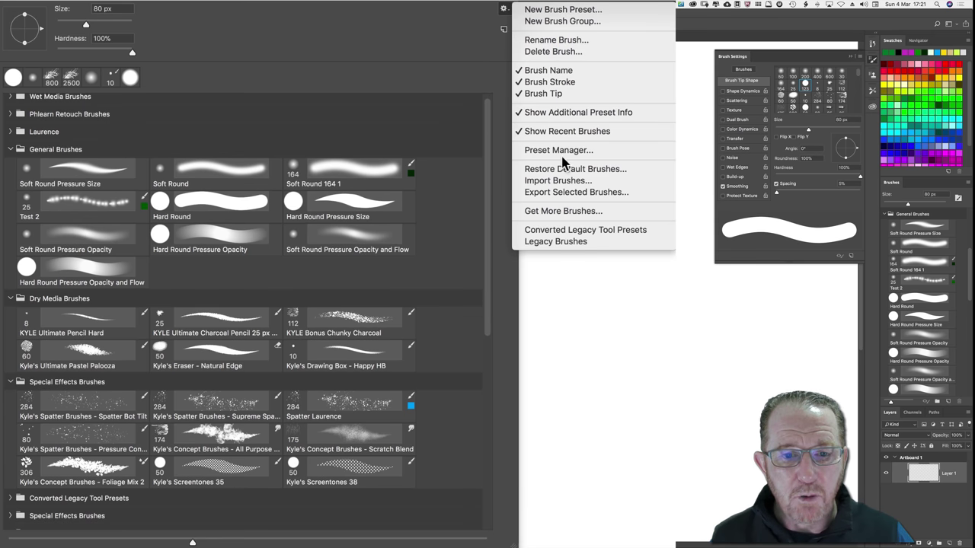
left_click(548, 193)
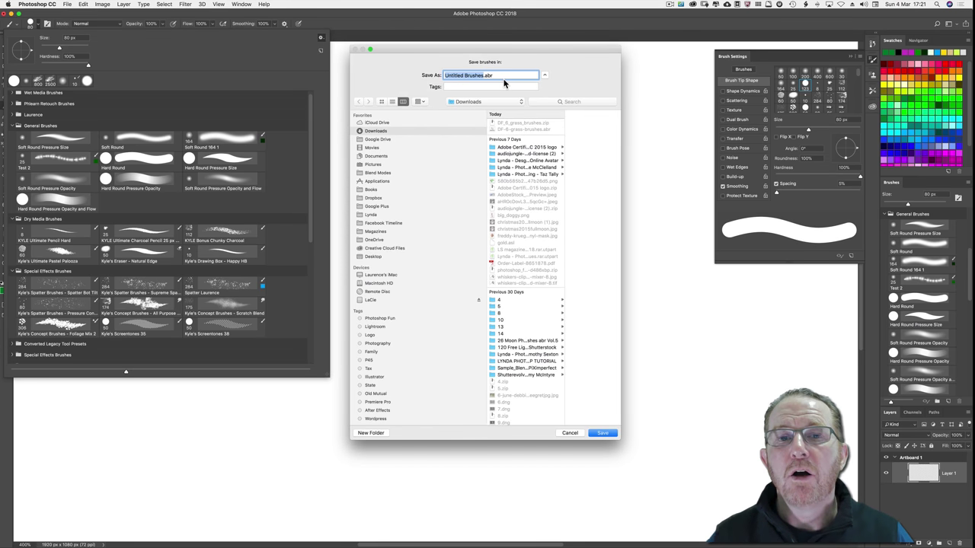
left_click(571, 433)
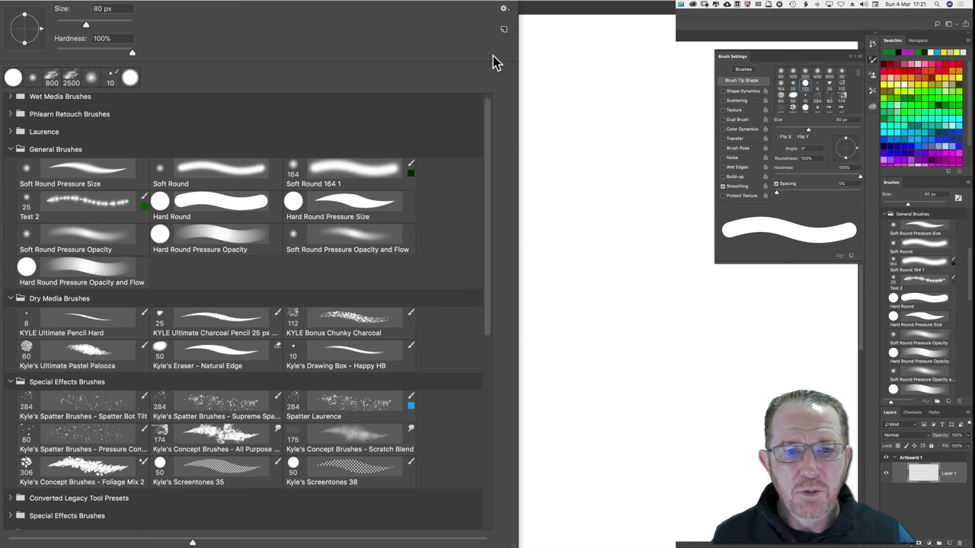
left_click(504, 8)
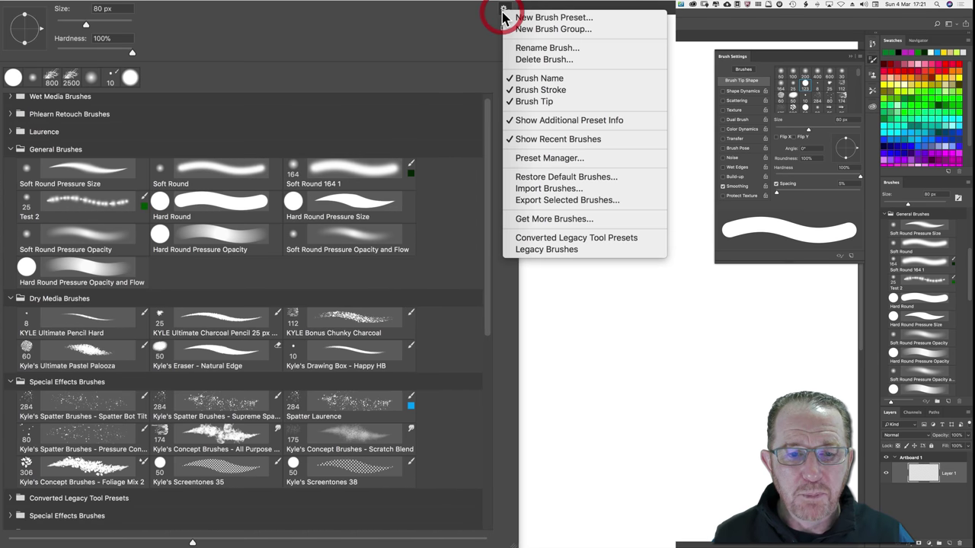
Step: Open Adobe's Get More Brushes page in Chrome and download the MEGAPACK set
left_click(533, 218)
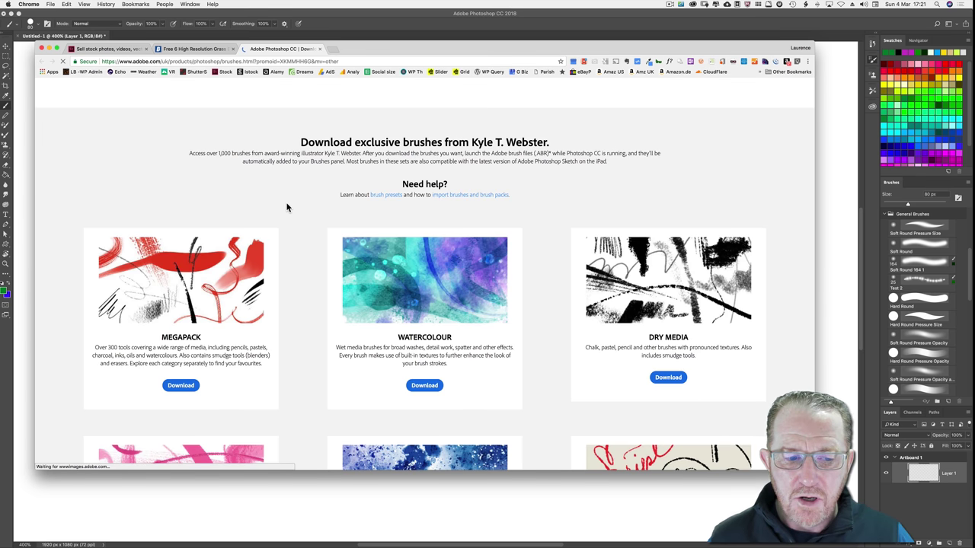
scroll(287, 207, "down", 5)
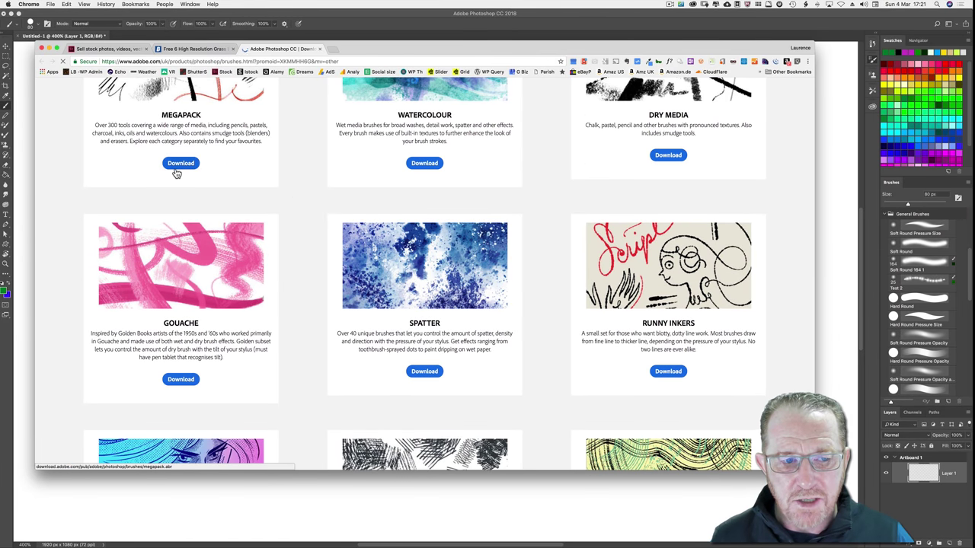
left_click(176, 168)
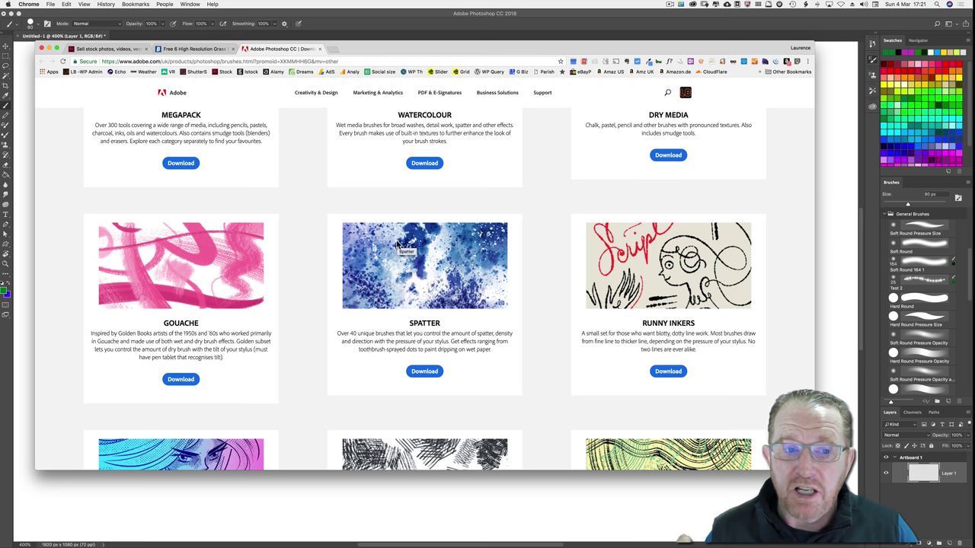
Step: Back in Photoshop, choose Legacy Brushes from the brush preset picker's gear menu
key("super+Tab")
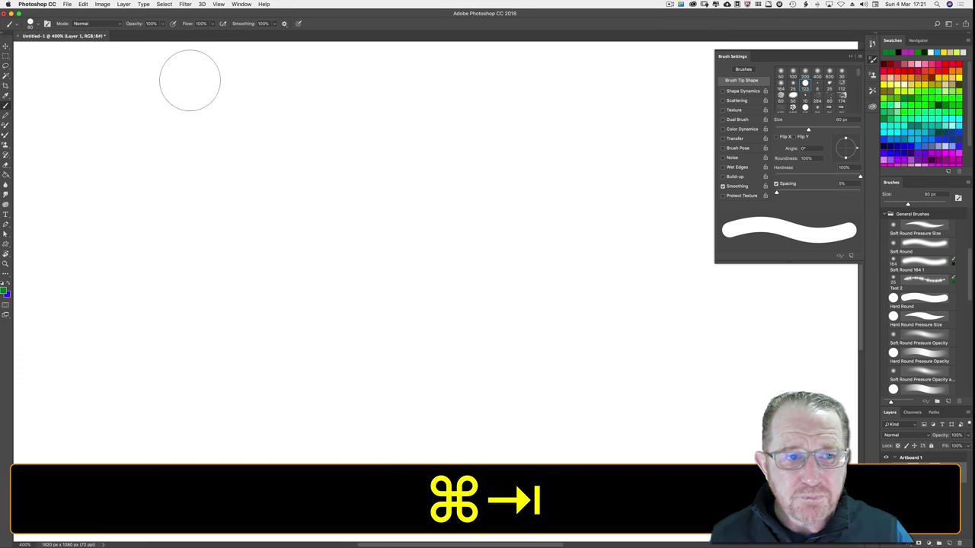
left_click(37, 23)
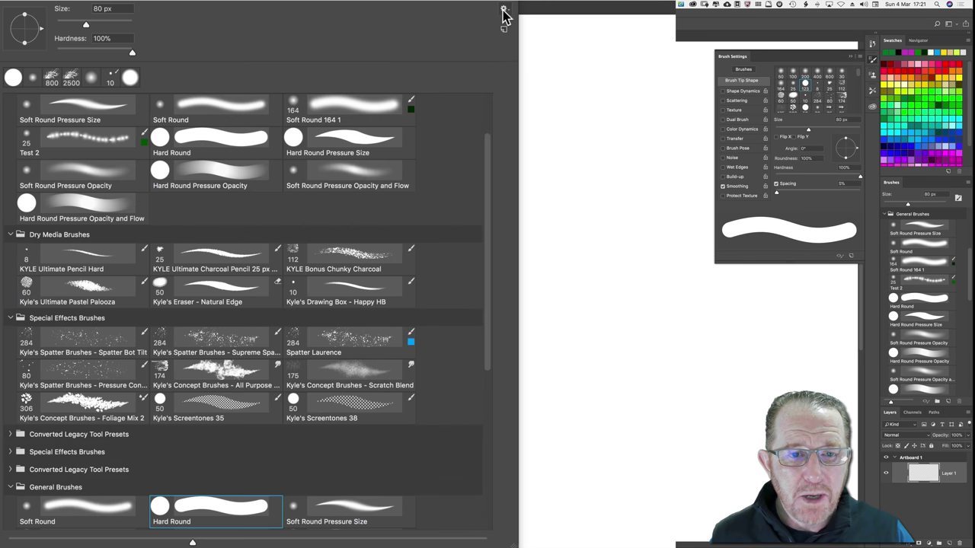
left_click(320, 37)
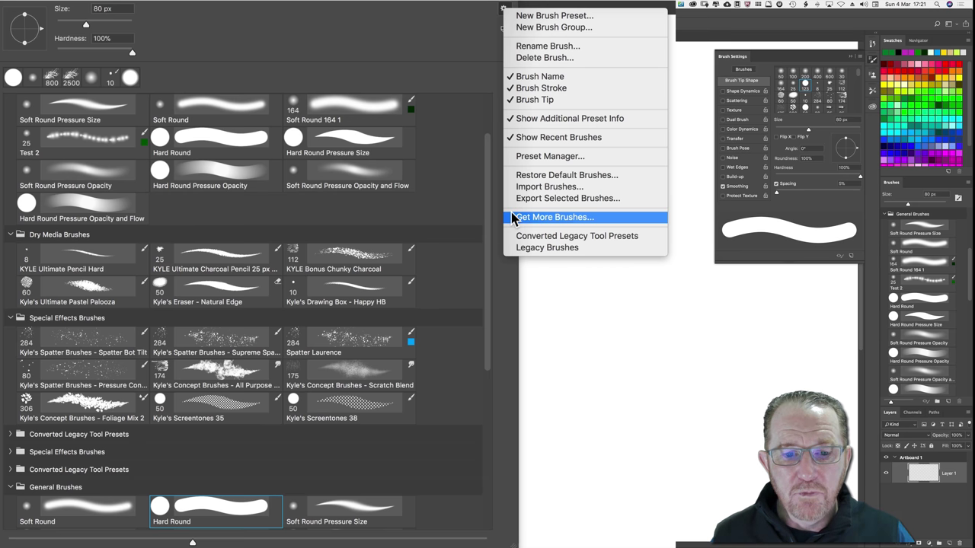
left_click(534, 249)
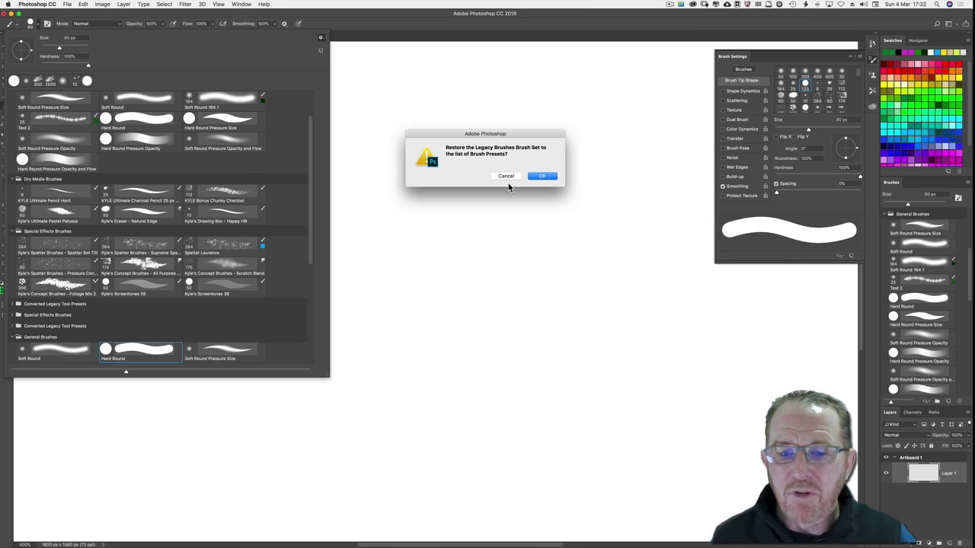
Step: Decline restoring Legacy Brushes, then collapse the Converted Legacy Tool Presets folder and scroll up
left_click(504, 177)
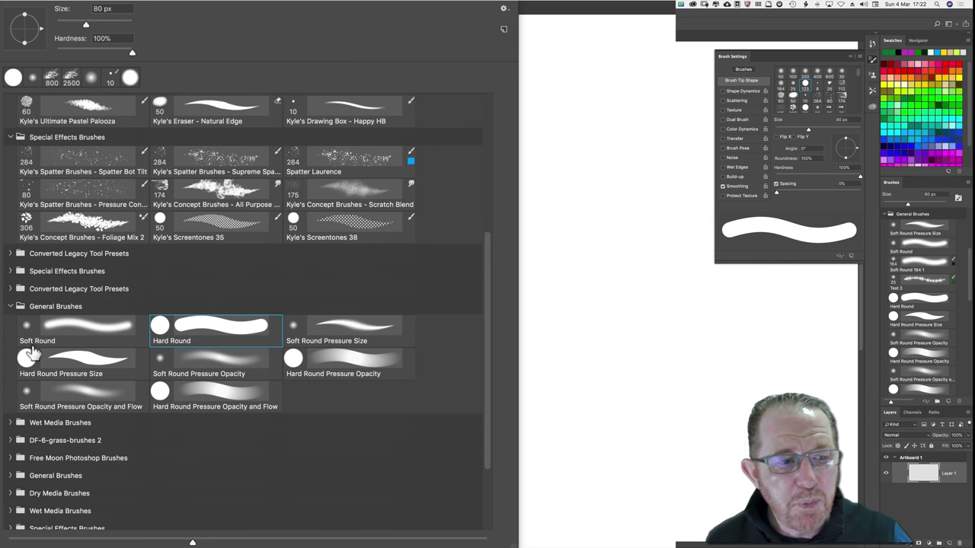
left_click(11, 290)
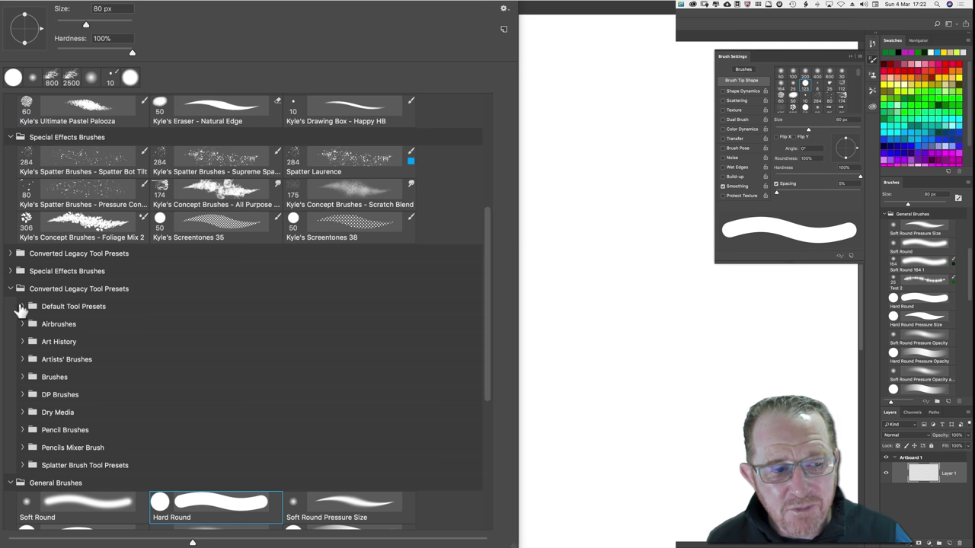
left_click(10, 288)
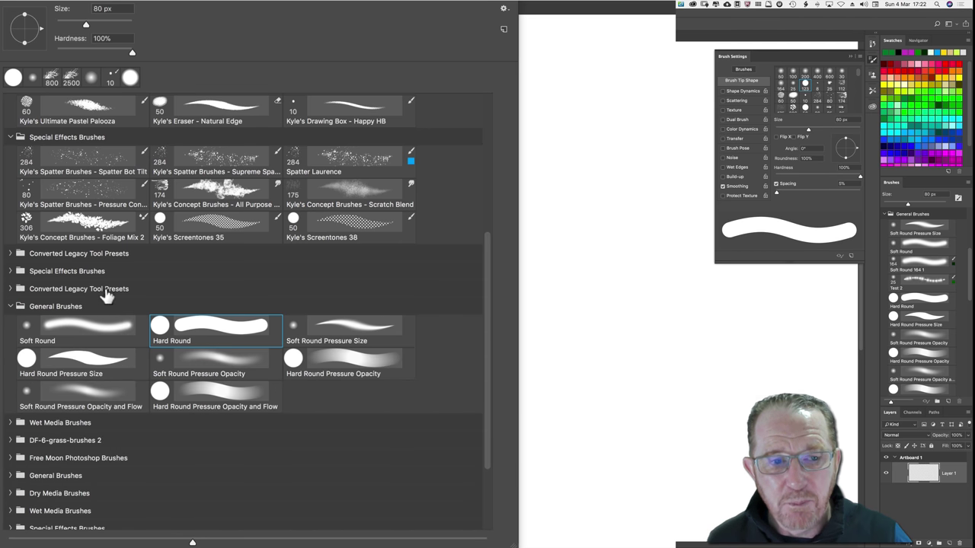
scroll(76, 158, "up", 5)
scroll(76, 158, "up", 1)
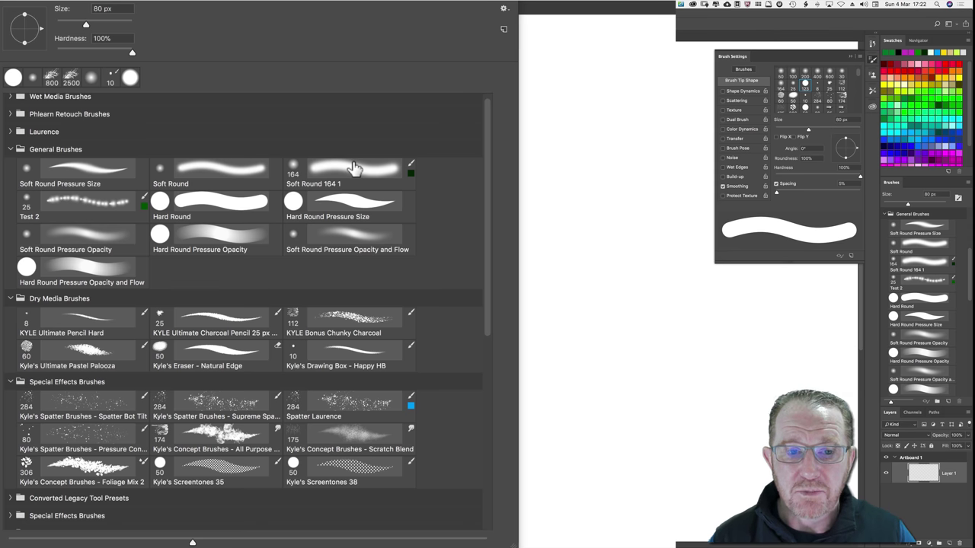
Step: Try moving Soft Round 164 1 into Dry Media Brushes, then reopen the brush presets list
left_click(503, 10)
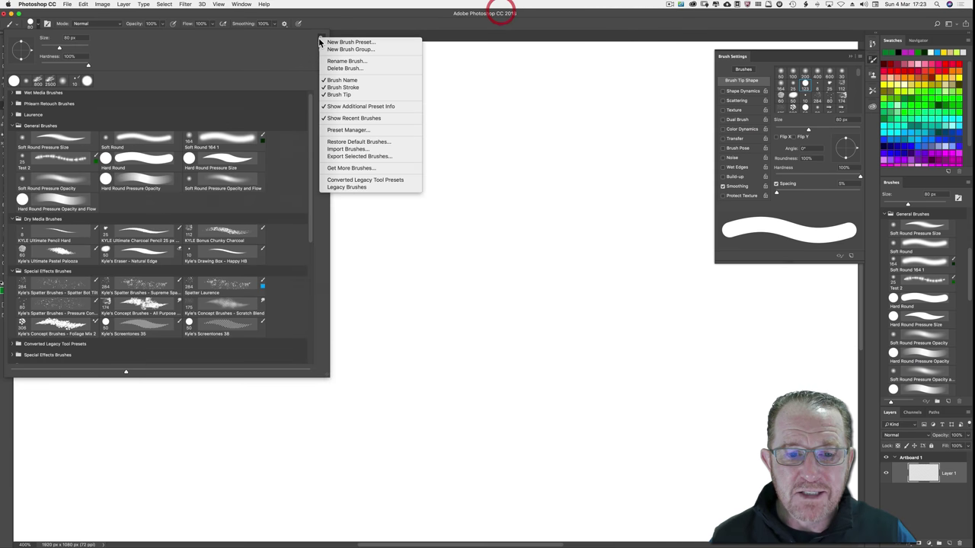
left_click(296, 42)
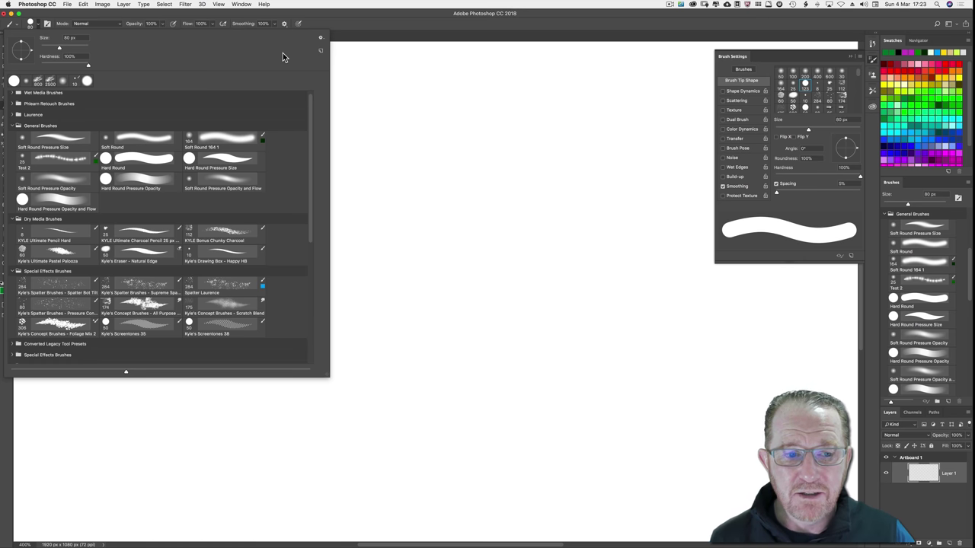
mouse_move(251, 137)
left_mouse_down()
mouse_move(241, 166)
mouse_move(248, 222)
mouse_move(229, 204)
mouse_move(215, 141)
left_mouse_up()
left_click(213, 139)
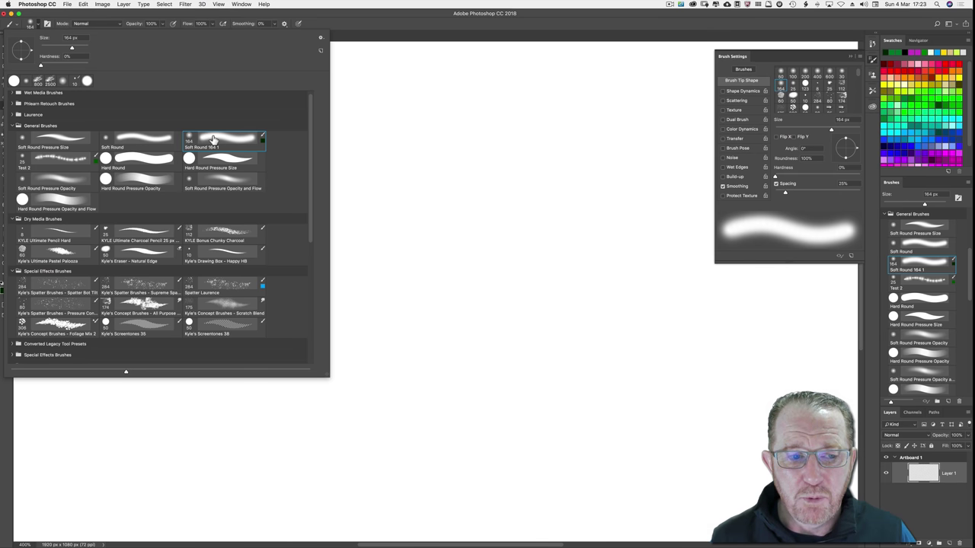
scroll(214, 139, "down", 5)
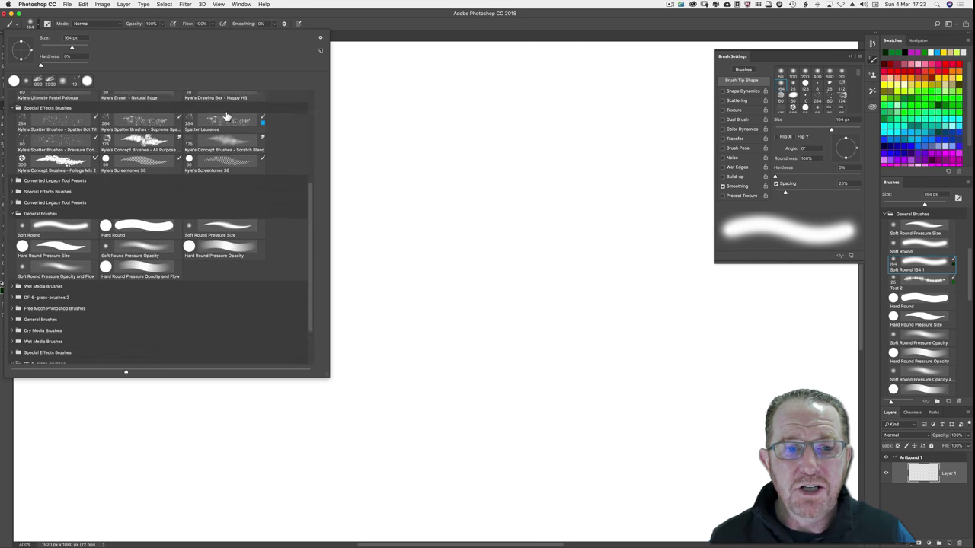
left_click(383, 24)
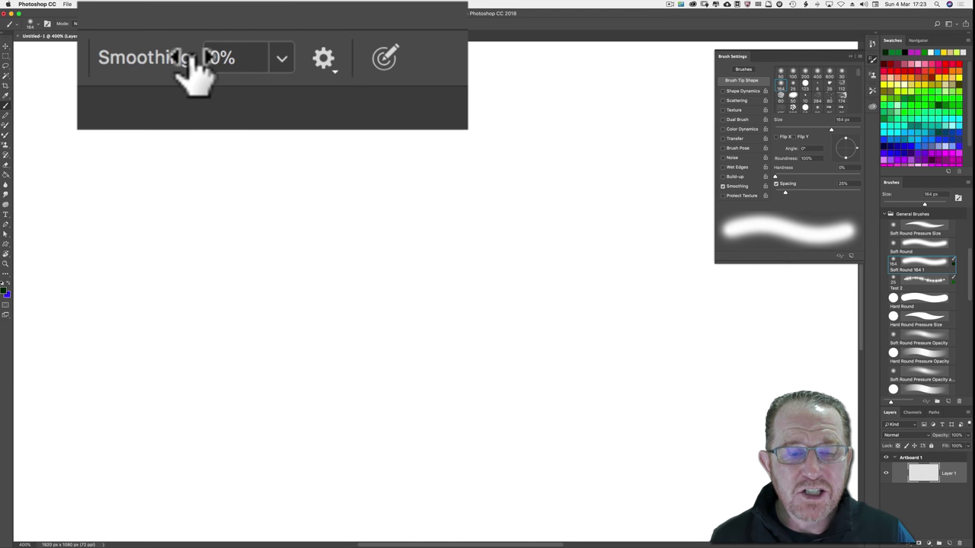
left_click(27, 26)
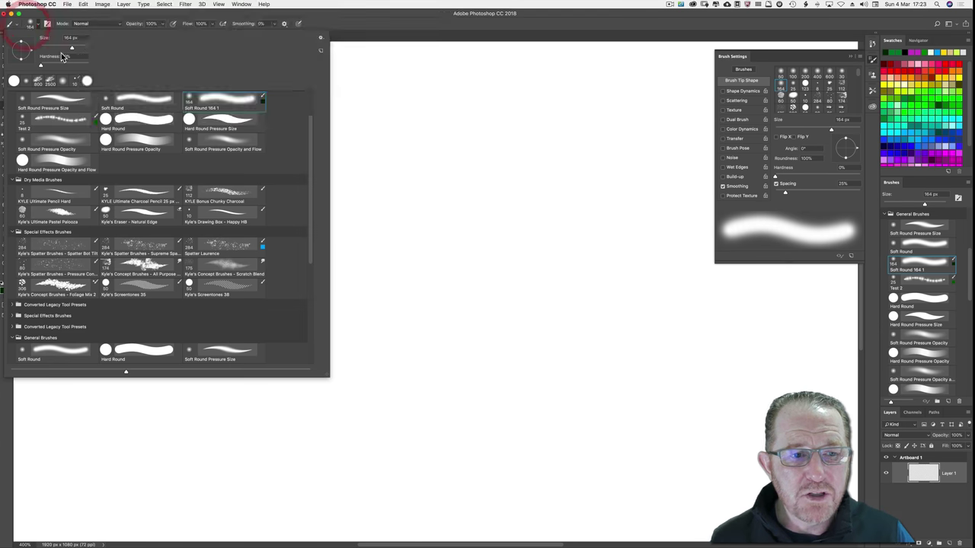
Step: Pick Hard Round, paint a dark green test dab, then clear the canvas
left_click(131, 119)
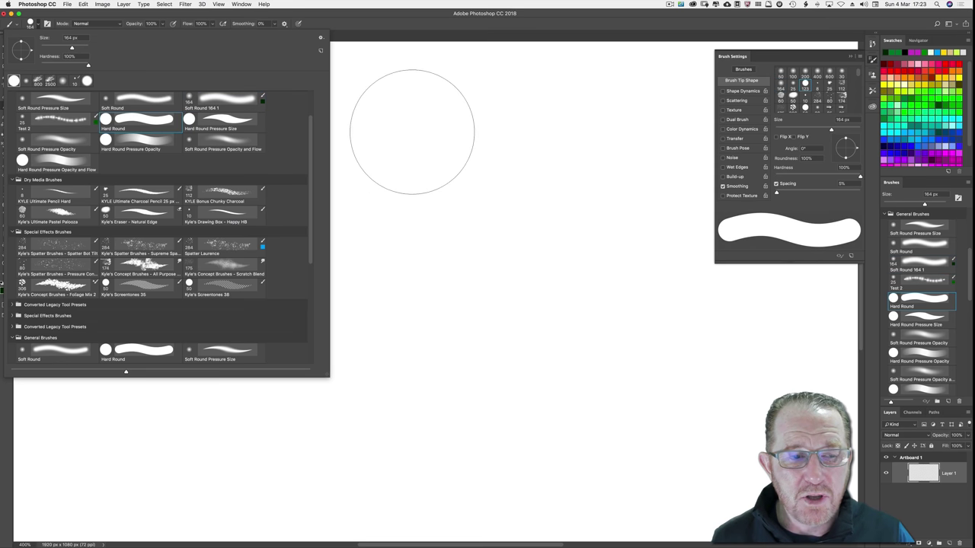
left_click(399, 125)
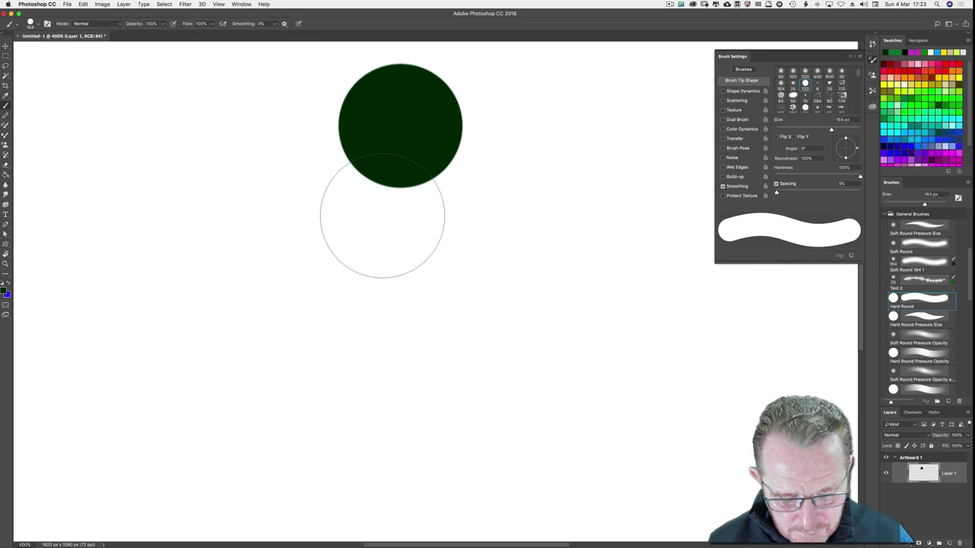
key("super+a")
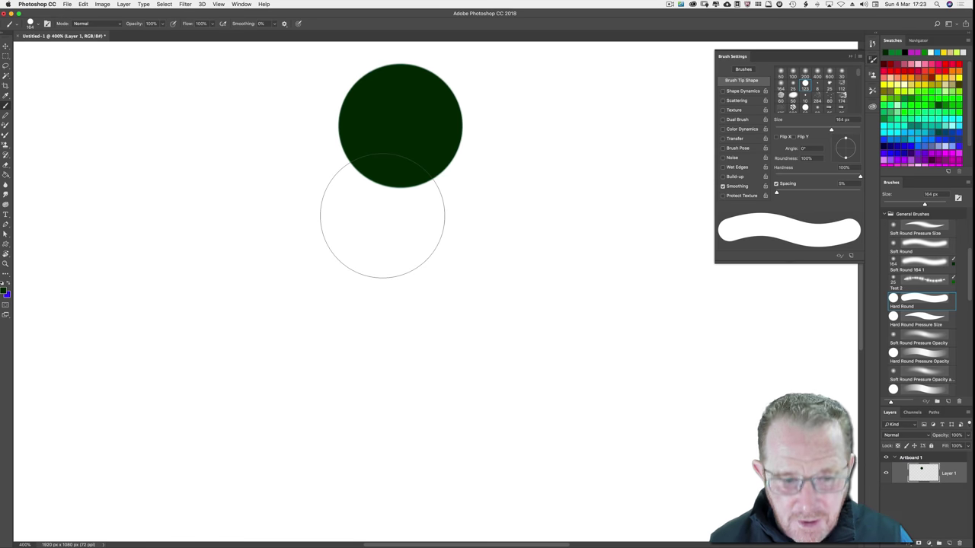
key("BackSpace")
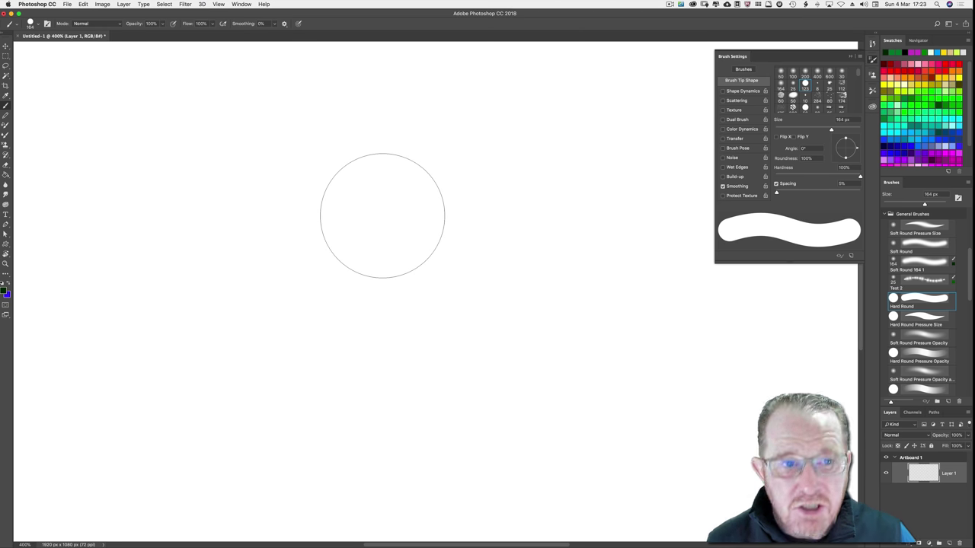
Step: Set smoothing to 100% with Option+0 and shrink the brush to 90 px
left_click(274, 23)
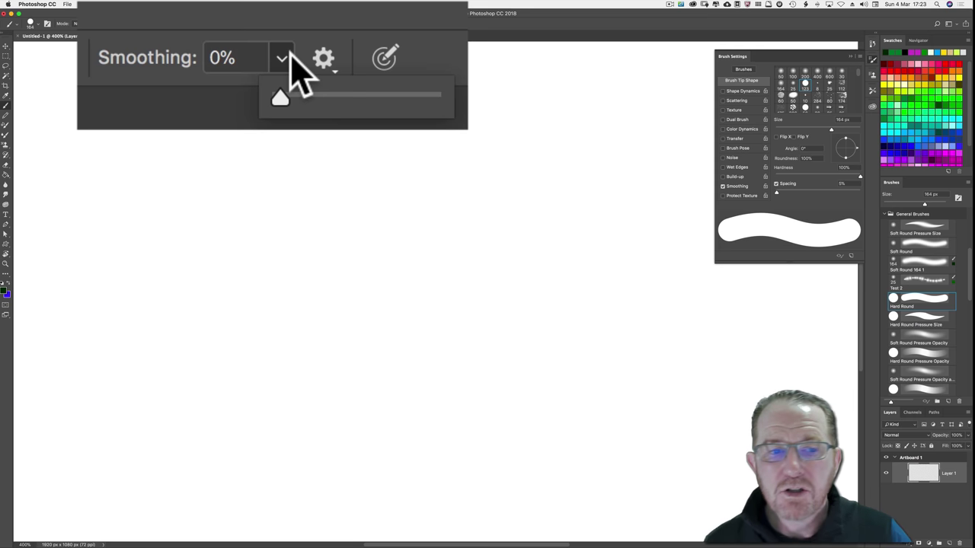
left_click(242, 38)
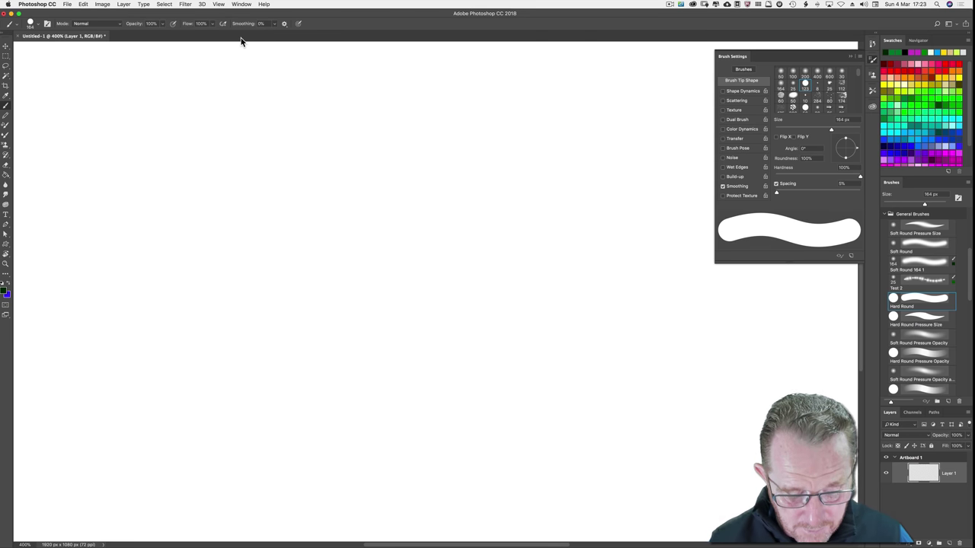
key("alt+0")
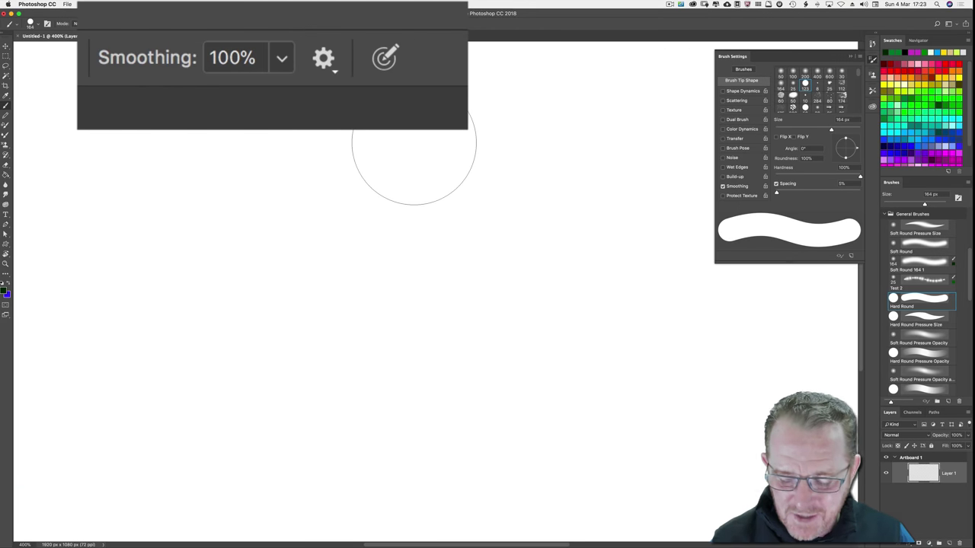
key("bracketleft")
key("bracketleft")
key("bracketleft")
key("bracketleft")
key("bracketleft")
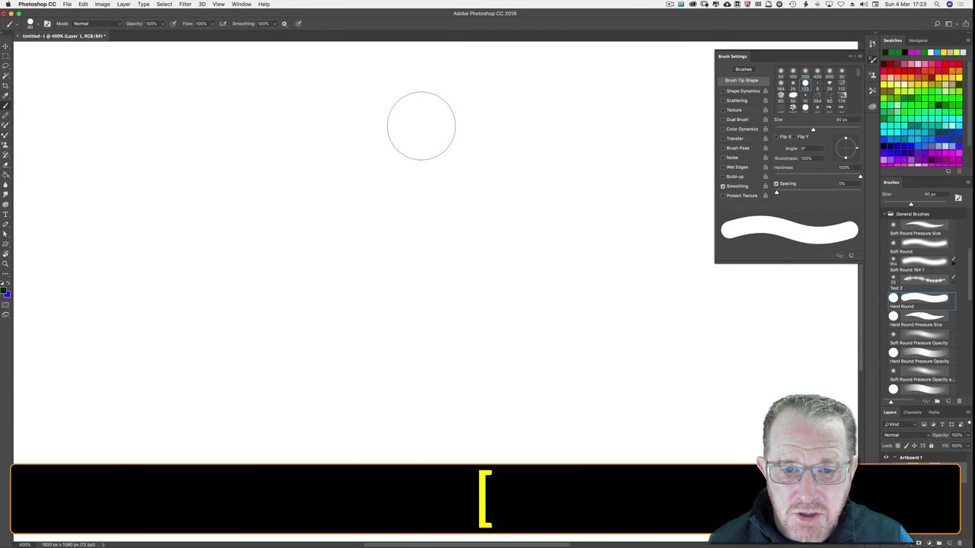
Step: Paint test strokes, including a large S-shape, at full smoothing, then clear them
mouse_move(426, 125)
left_mouse_down()
mouse_move(350, 137)
mouse_move(339, 172)
mouse_move(356, 192)
mouse_move(459, 222)
mouse_move(470, 255)
mouse_move(457, 315)
mouse_move(406, 349)
mouse_move(318, 345)
mouse_move(274, 317)
mouse_move(279, 262)
left_mouse_up()
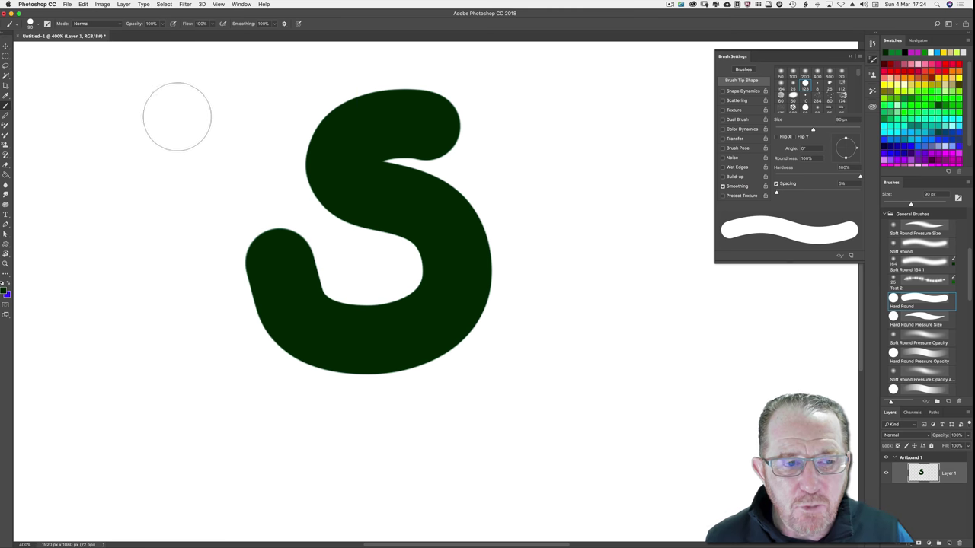
mouse_move(114, 114)
left_mouse_down()
mouse_move(190, 115)
mouse_move(205, 127)
mouse_move(212, 224)
mouse_move(202, 341)
mouse_move(138, 370)
mouse_move(4, 301)
mouse_move(3, 226)
mouse_move(26, 139)
mouse_move(48, 105)
mouse_move(153, 95)
left_mouse_up()
key("BackSpace")
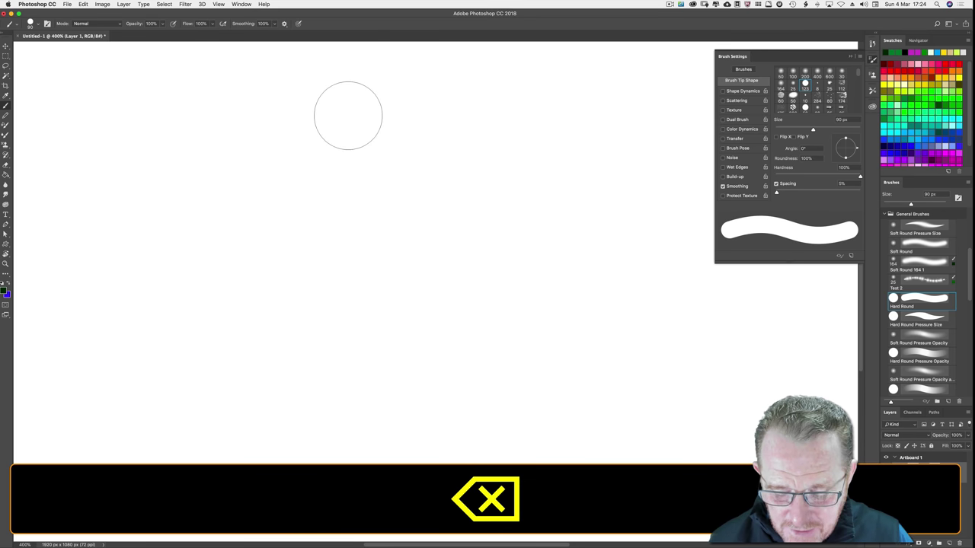
Step: Shrink the brush to 40 px and paint a long winding green stroke
key("bracketleft")
key("bracketleft")
key("bracketleft")
key("bracketleft")
key("bracketleft")
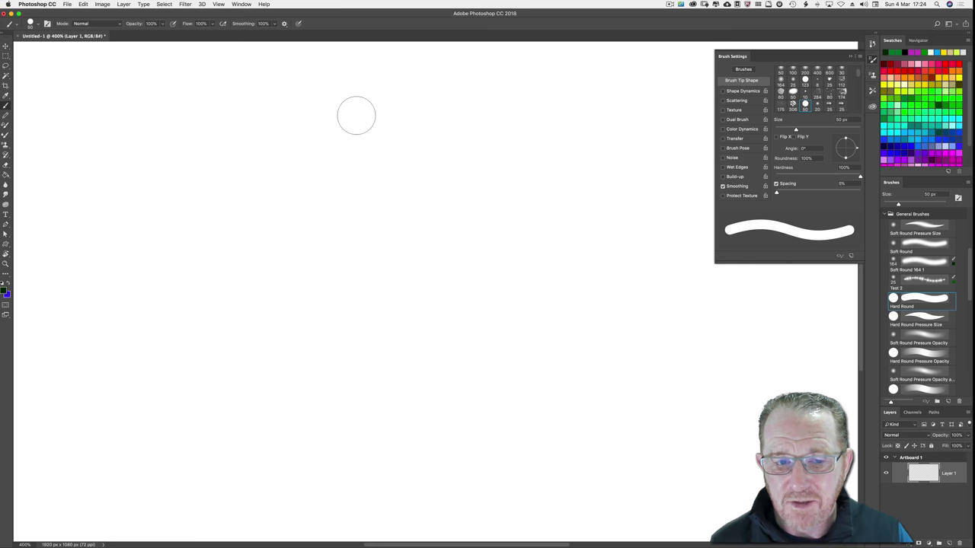
key("bracketleft")
mouse_move(455, 116)
left_mouse_down()
mouse_move(280, 122)
mouse_move(291, 260)
mouse_move(318, 275)
mouse_move(367, 273)
mouse_move(491, 253)
mouse_move(491, 195)
mouse_move(513, 144)
mouse_move(575, 143)
mouse_move(589, 201)
mouse_move(552, 295)
mouse_move(548, 334)
mouse_move(481, 348)
mouse_move(309, 328)
mouse_move(280, 343)
mouse_move(285, 370)
mouse_move(325, 397)
mouse_move(487, 430)
mouse_move(595, 407)
mouse_move(660, 359)
left_mouse_up()
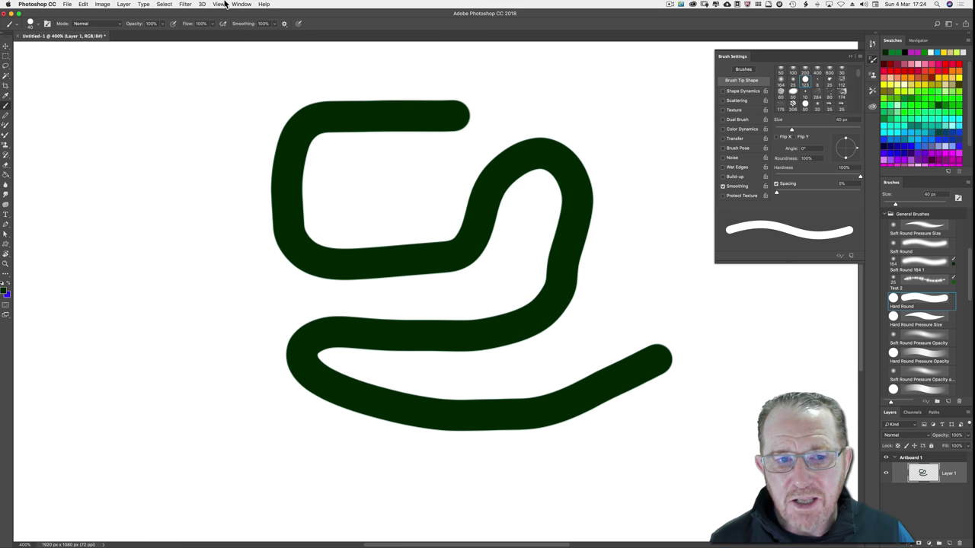
Step: Enable Pulled String Mode, clear the canvas, and paint a new green stroke with a looped end
left_click(284, 23)
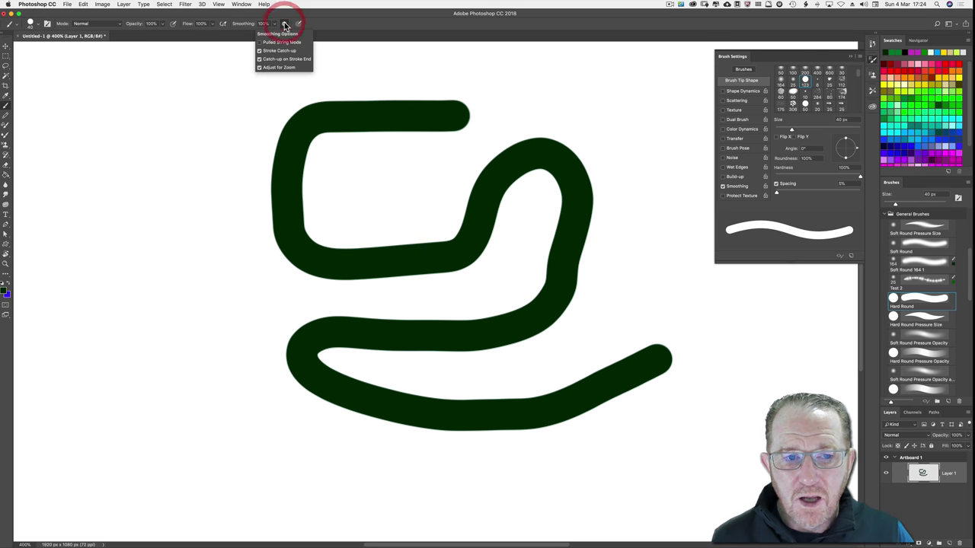
left_click(260, 43)
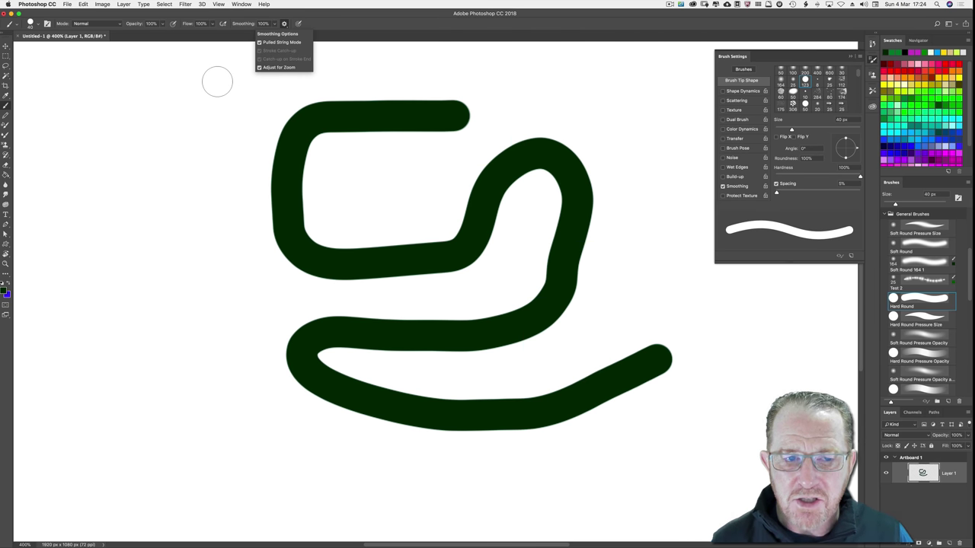
key("BackSpace")
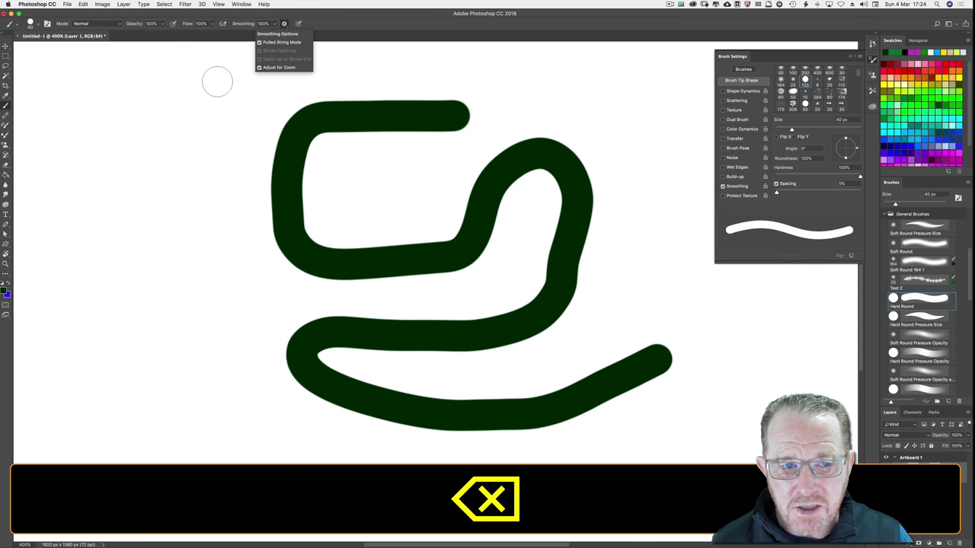
left_click(218, 81)
key("BackSpace")
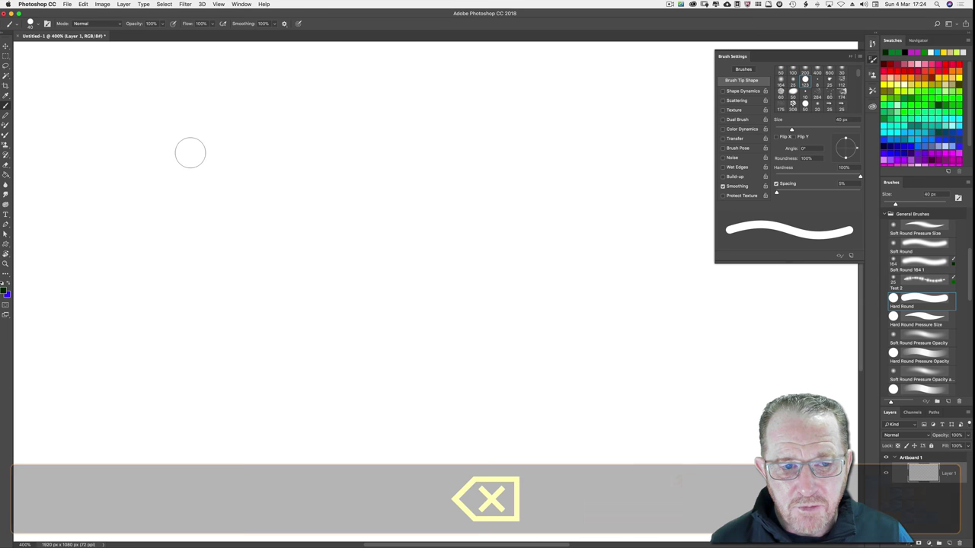
mouse_move(157, 158)
left_mouse_down()
mouse_move(486, 157)
mouse_move(528, 183)
mouse_move(529, 289)
mouse_move(502, 349)
mouse_move(431, 403)
mouse_move(338, 443)
mouse_move(264, 441)
mouse_move(230, 418)
mouse_move(202, 357)
mouse_move(208, 287)
mouse_move(124, 316)
mouse_move(91, 310)
mouse_move(86, 286)
mouse_move(121, 173)
mouse_move(89, 93)
mouse_move(152, 59)
mouse_move(452, 50)
mouse_move(560, 87)
mouse_move(580, 110)
left_mouse_up()
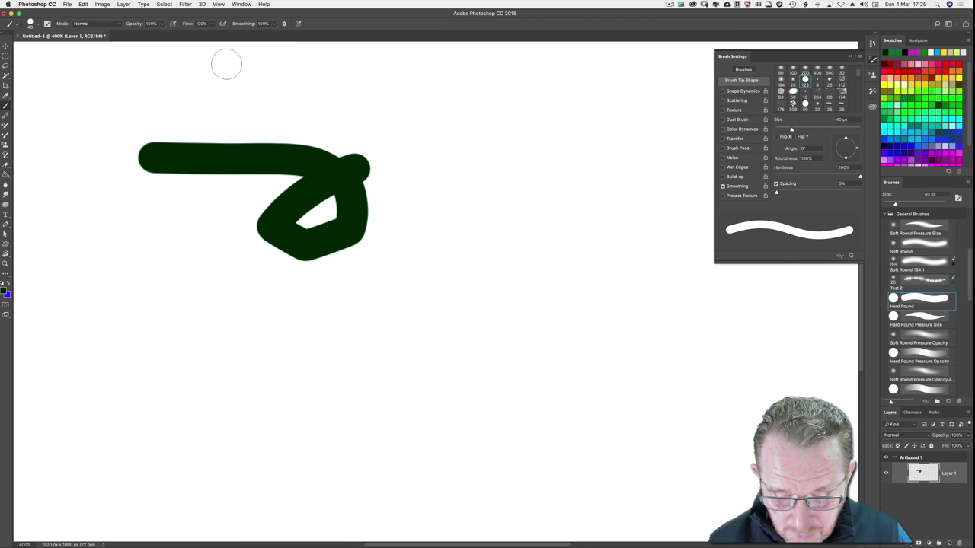
Step: Reset smoothing to 0% with Option+0 and dab one dark green dot above the stroke
key("alt")
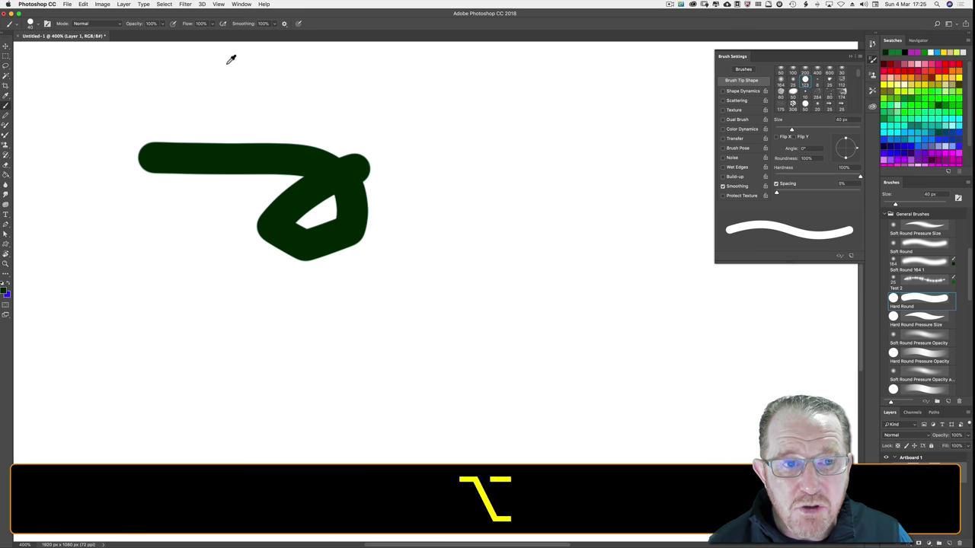
key("alt+0")
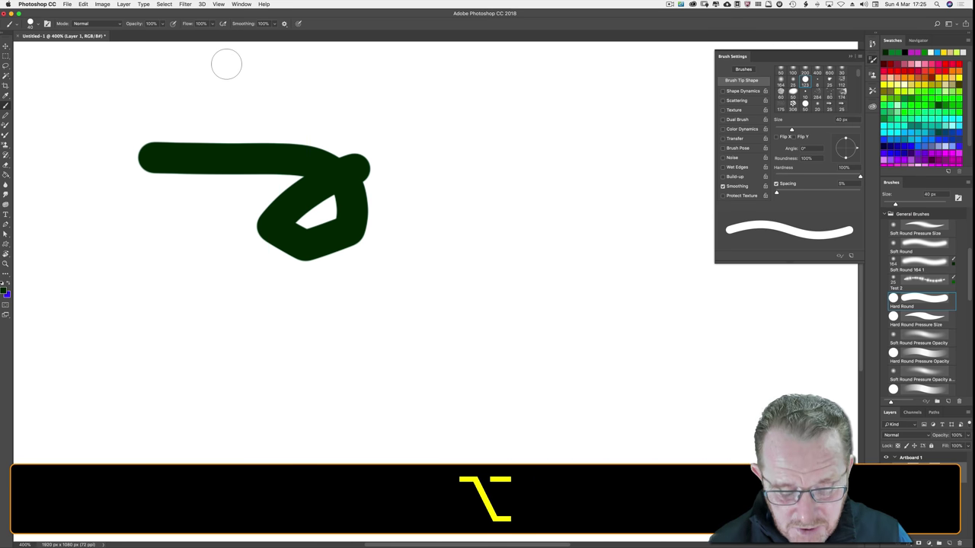
key("alt")
key("alt+0")
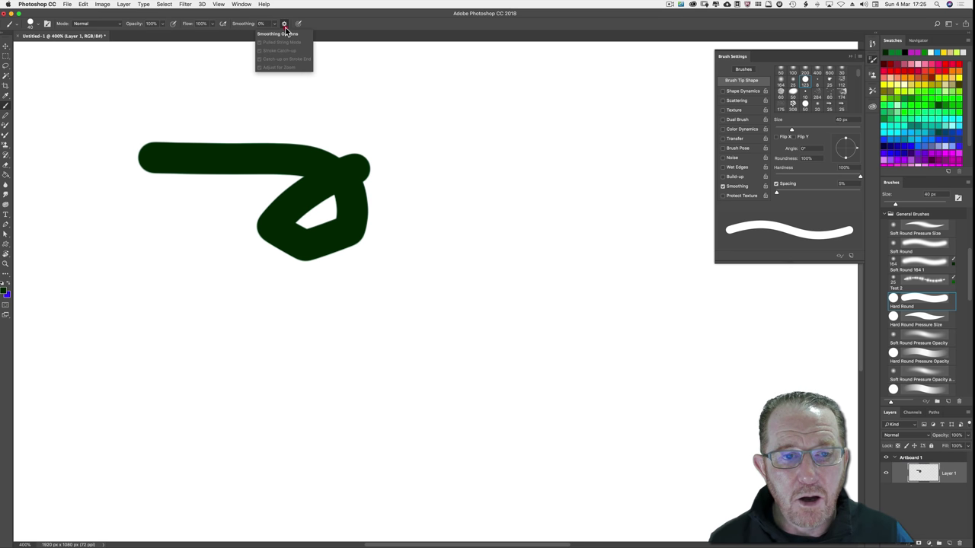
left_click(217, 63)
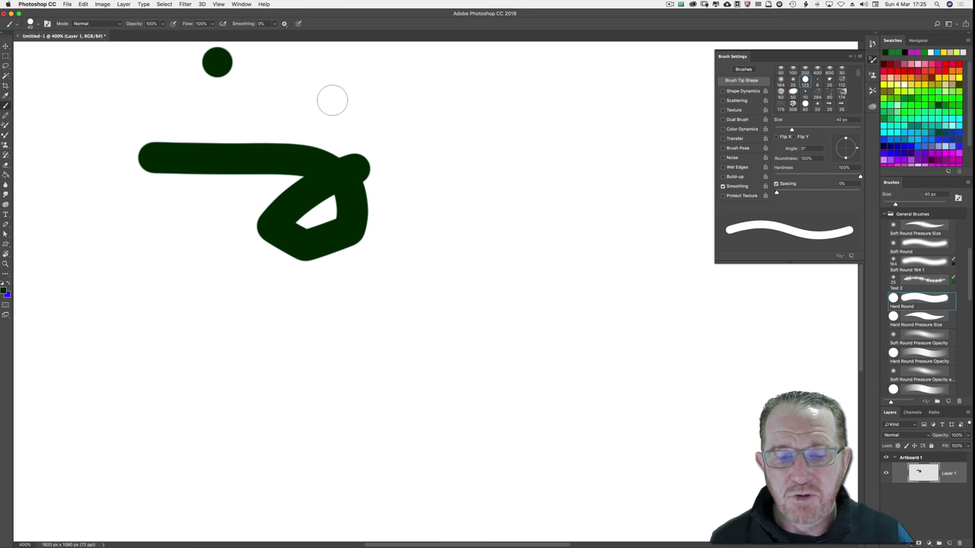